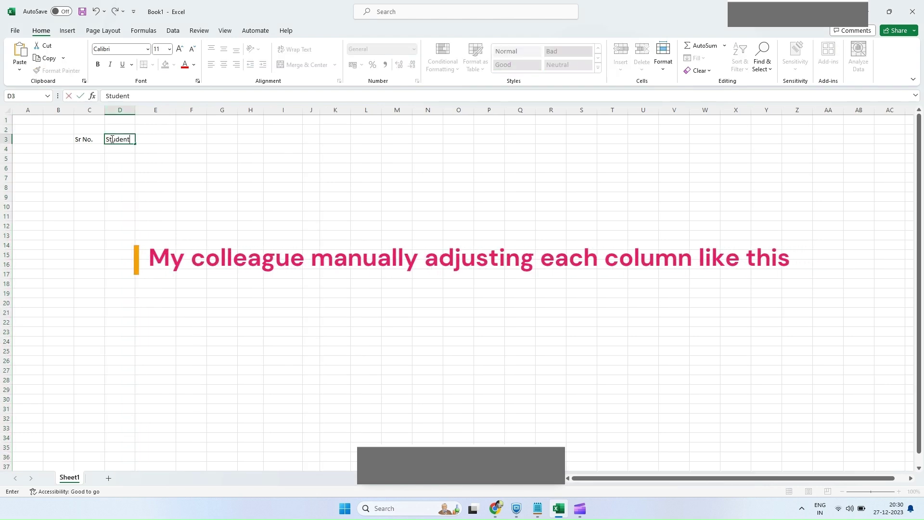
type("_name")
Add Student_name in D3 and Student_Mobile_no in E3, widen columns D and E, then view Sheet1's code
key("Return")
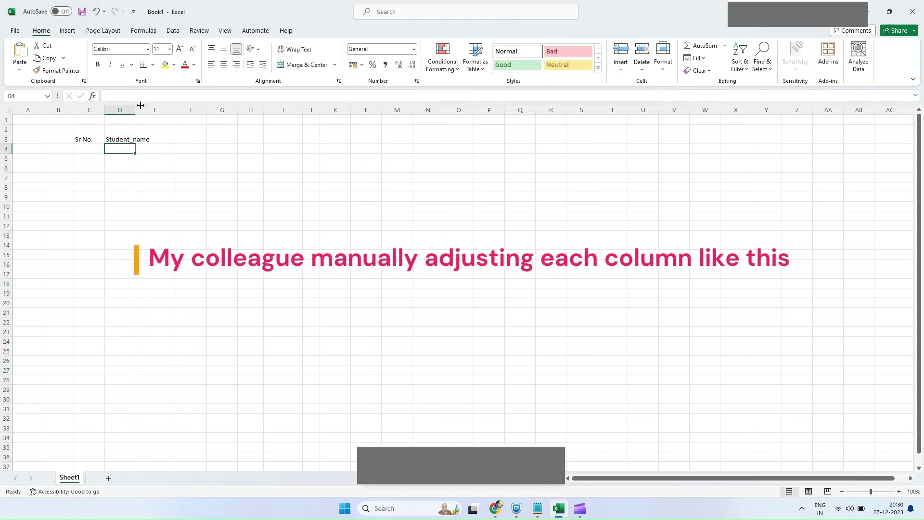
left_click_drag(140, 105, 152, 105)
left_click(172, 140)
type("Student_Mobile_no")
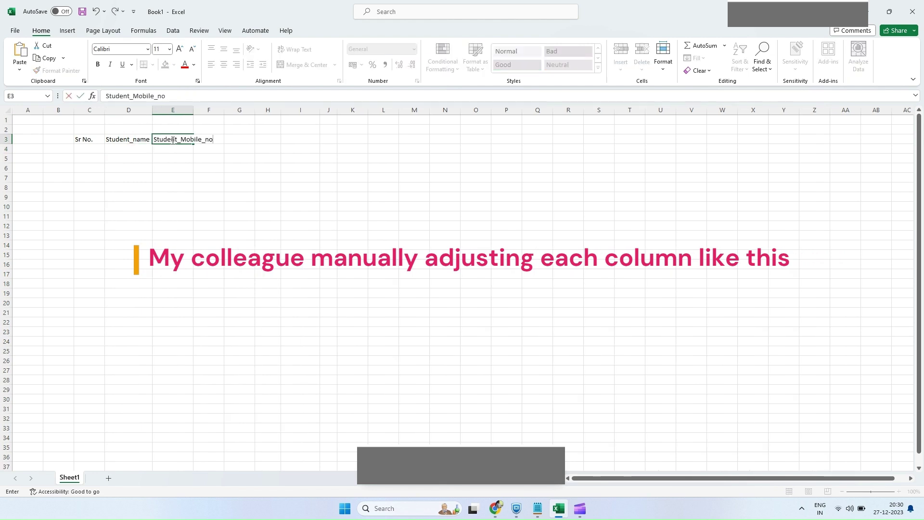
key("Return")
left_click_drag(194, 110, 216, 110)
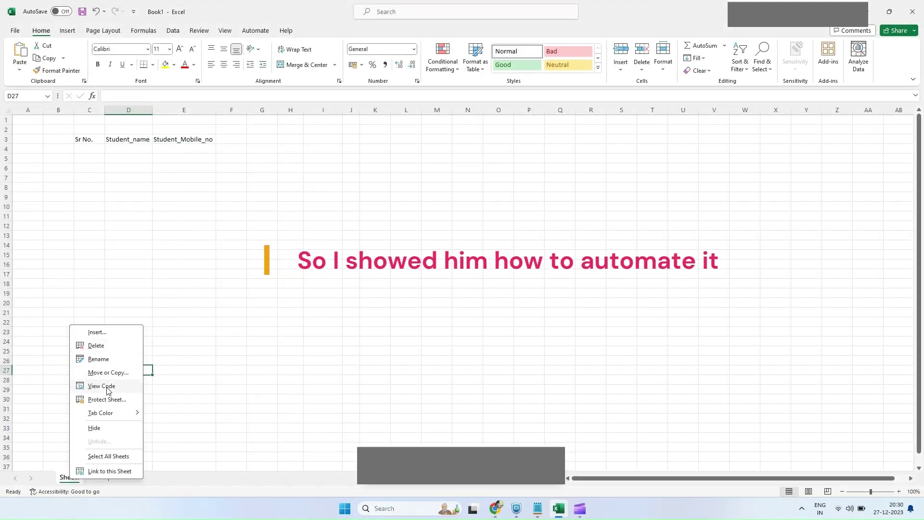
left_click(101, 385)
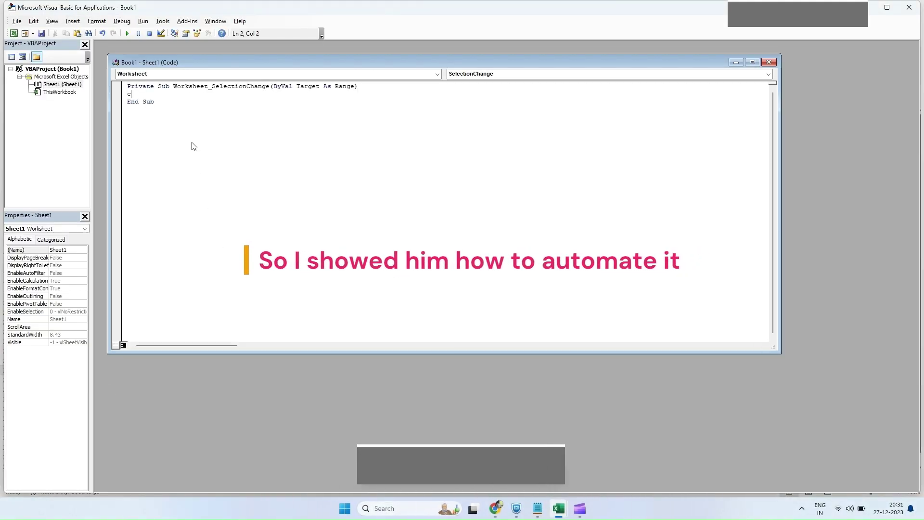
Write Cells.EntireColumn.AutoFit inside Sheet1's Worksheet_SelectionChange procedure
type("ells.")
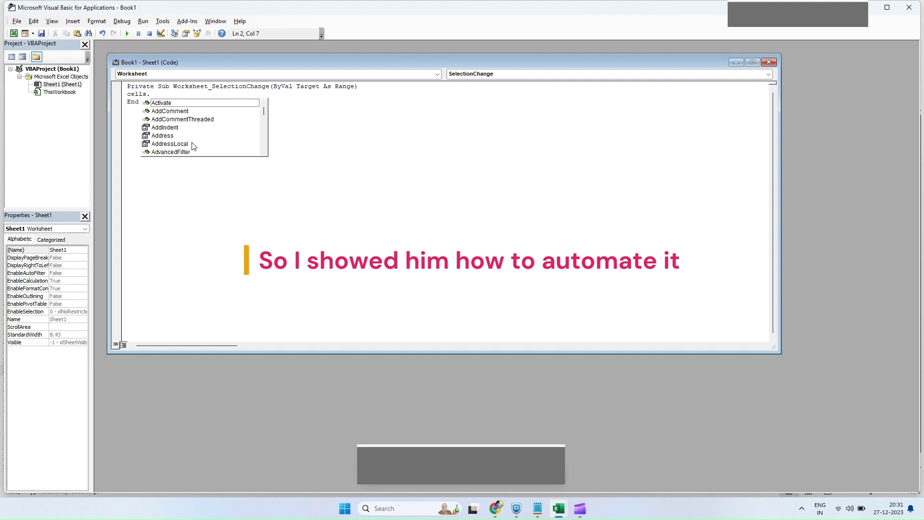
type("en")
key("Down")
key("Return")
type(".")
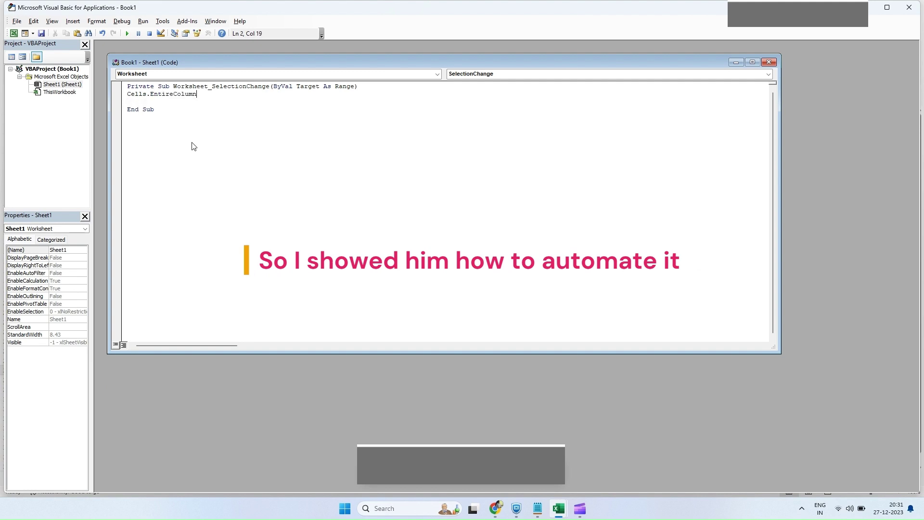
type(".au")
key("Down")
key("Down")
key("Down")
key("Return")
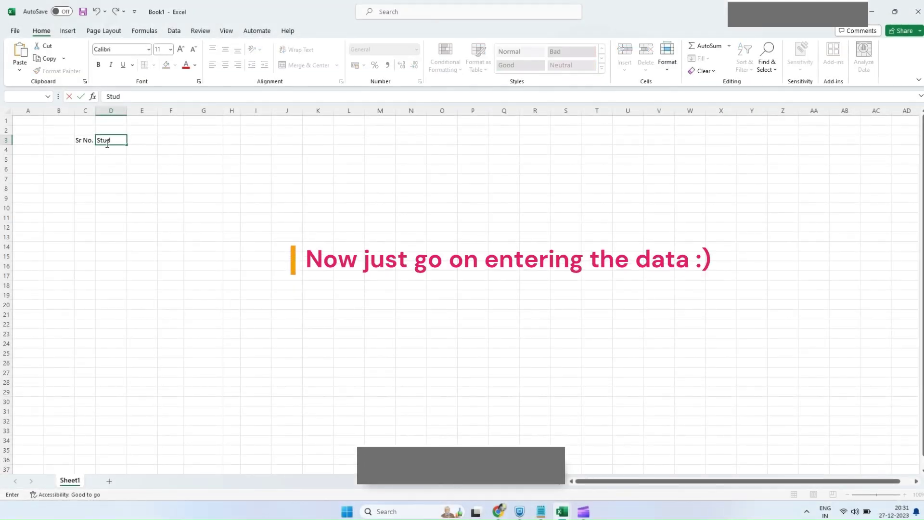
Enter Student_name in D3 and Student_mobile_no in E3, then begin another heading in F3
type("ent_n")
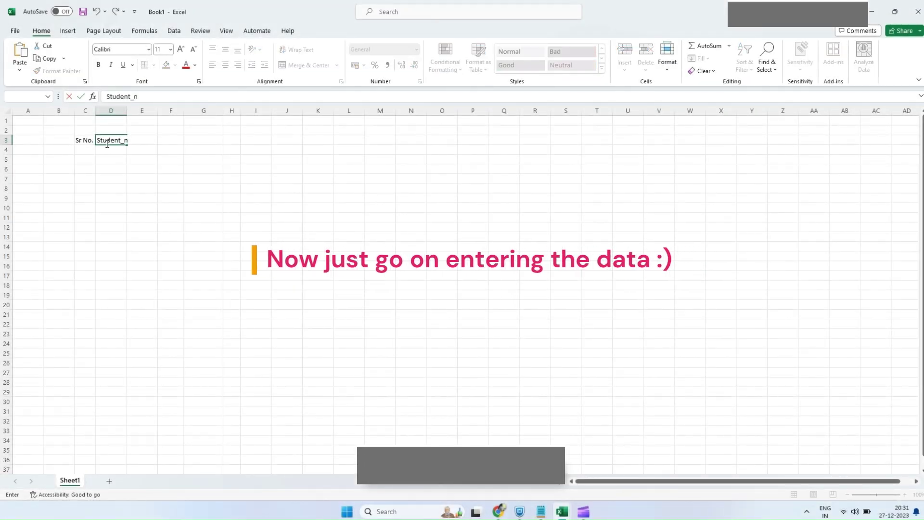
type("ame")
key("Tab")
type("Stu")
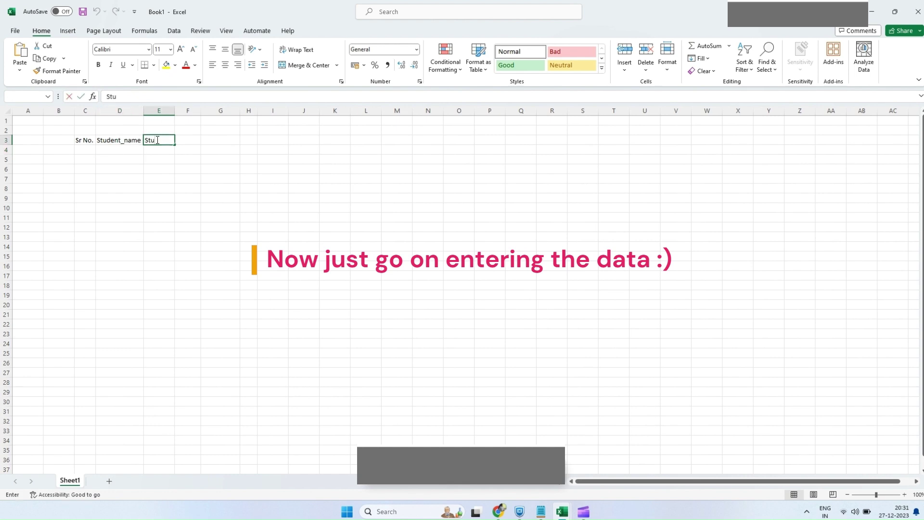
type("dent_m")
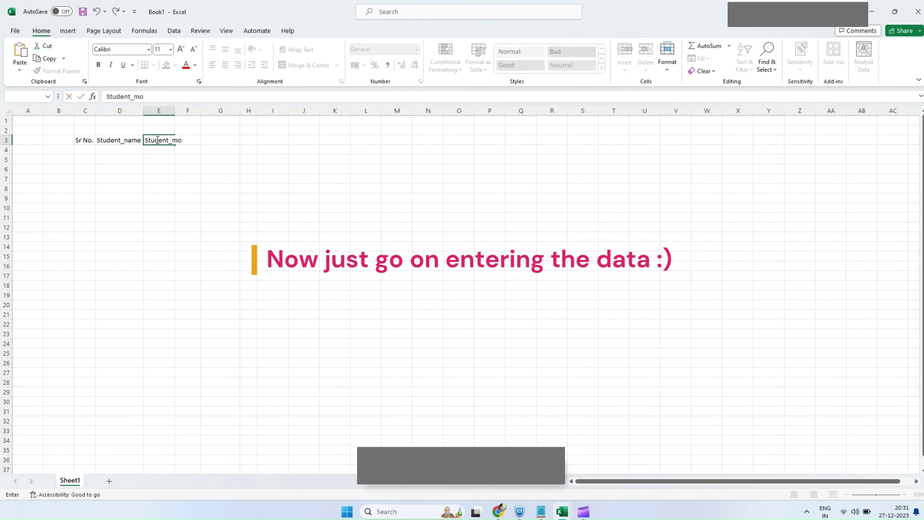
type("o")
key("Tab")
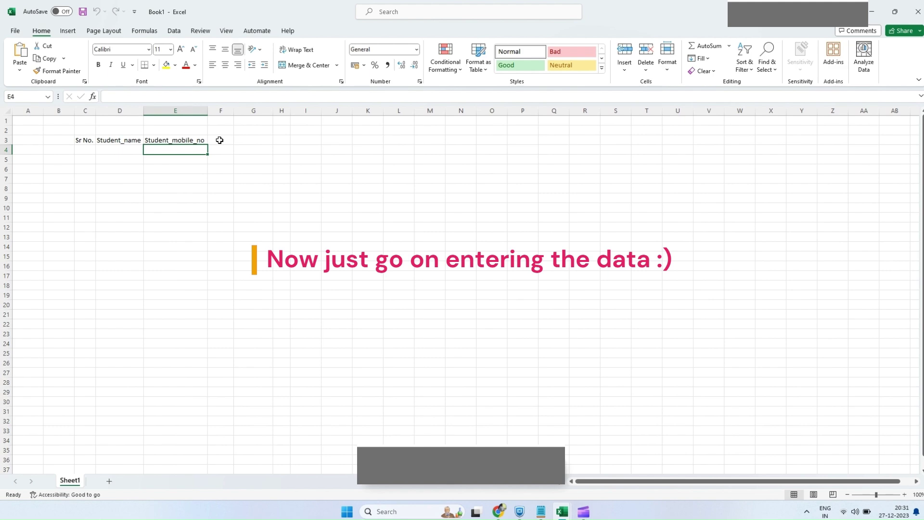
type("S")
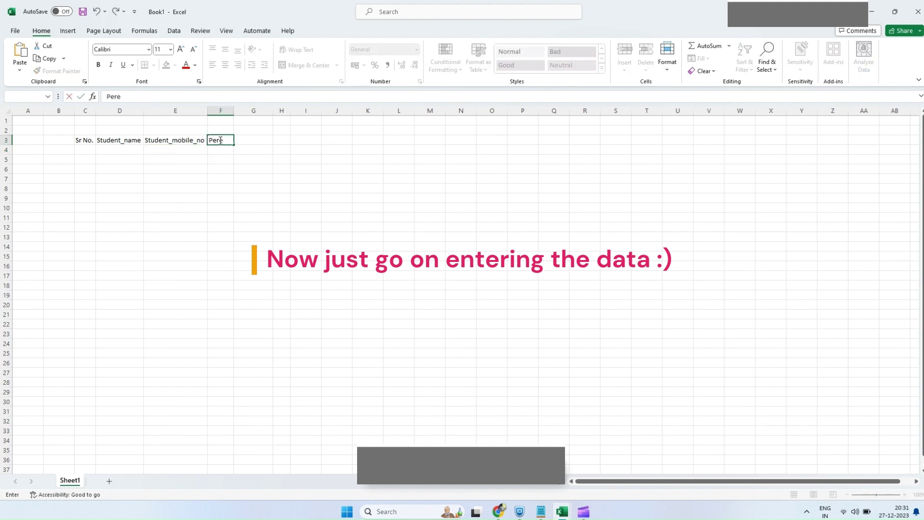
type("nt_addres")
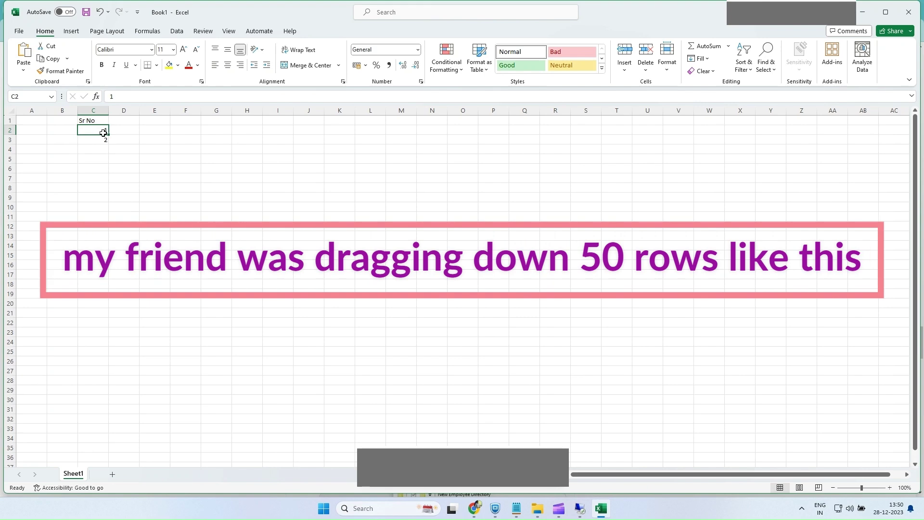
Drag the fill handle to number C2:C51 from 1 to 50, then select E2
left_click_drag(96, 130, 103, 468)
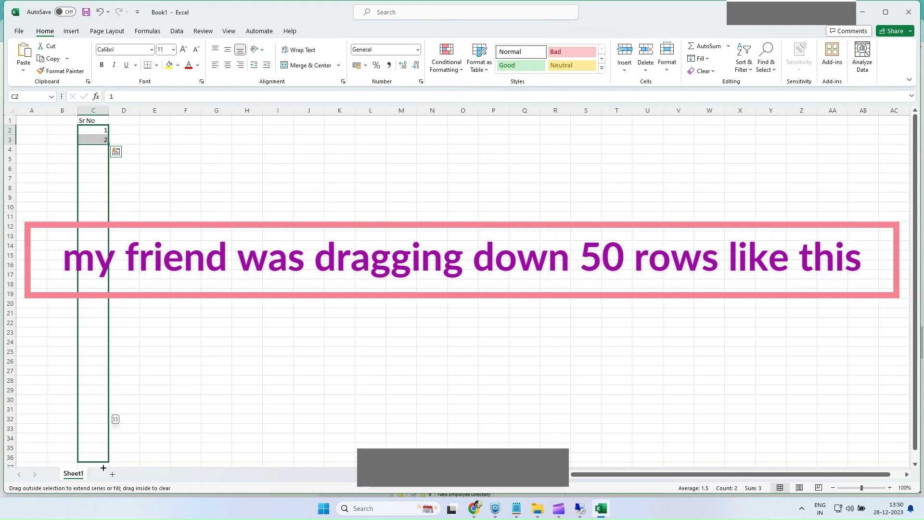
left_click_drag(103, 468, 103, 435)
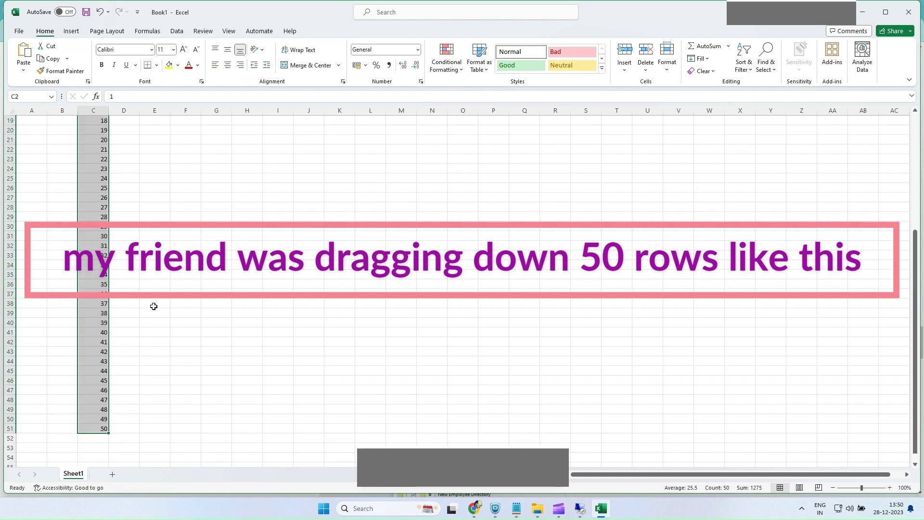
scroll(153, 306, "up", 6)
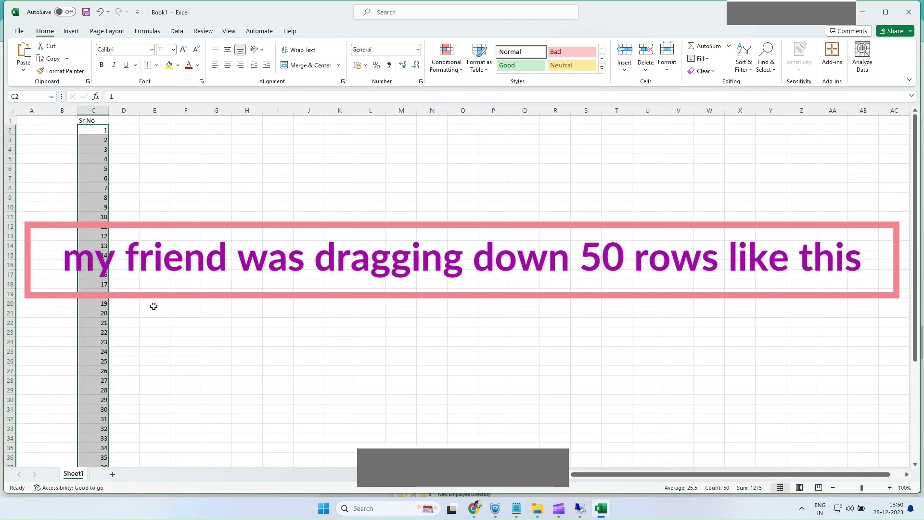
left_click(154, 130)
Enter 1 in E2 and use Fill > Series in Columns with stop value 50
type("1")
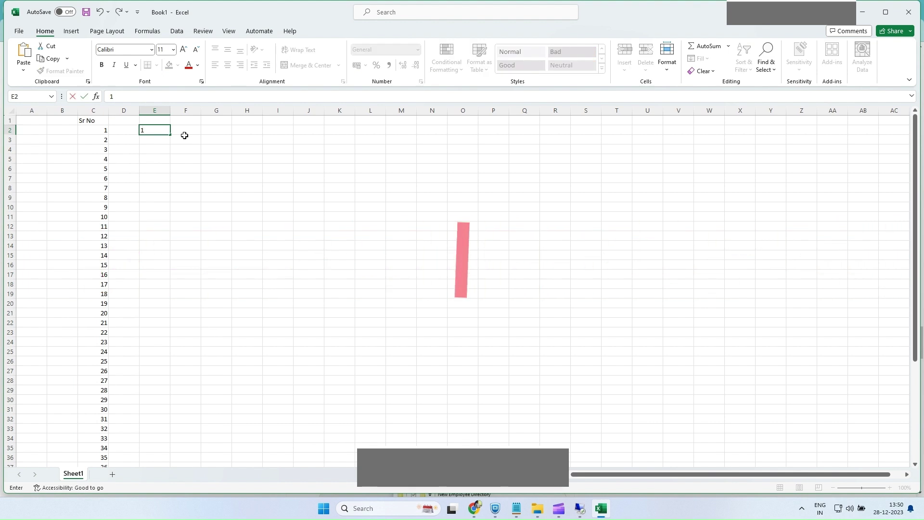
key("Return")
left_click(154, 131)
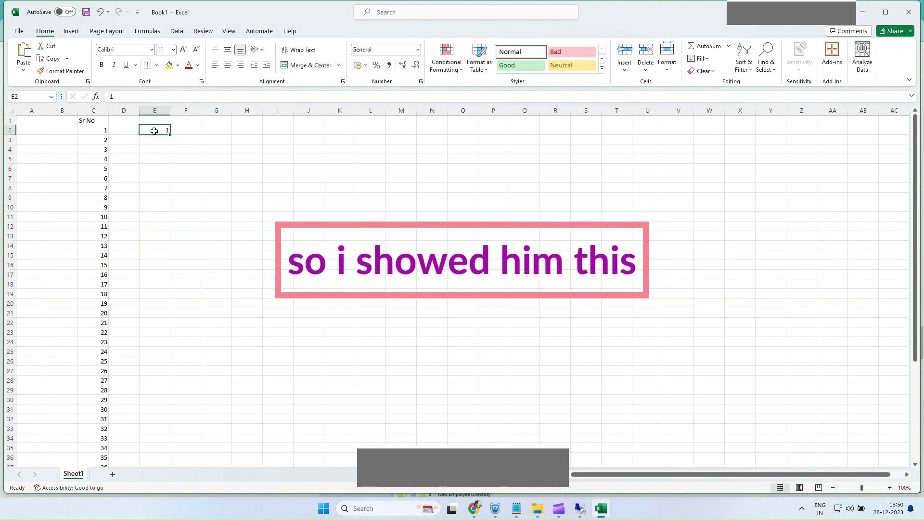
key("alt+h")
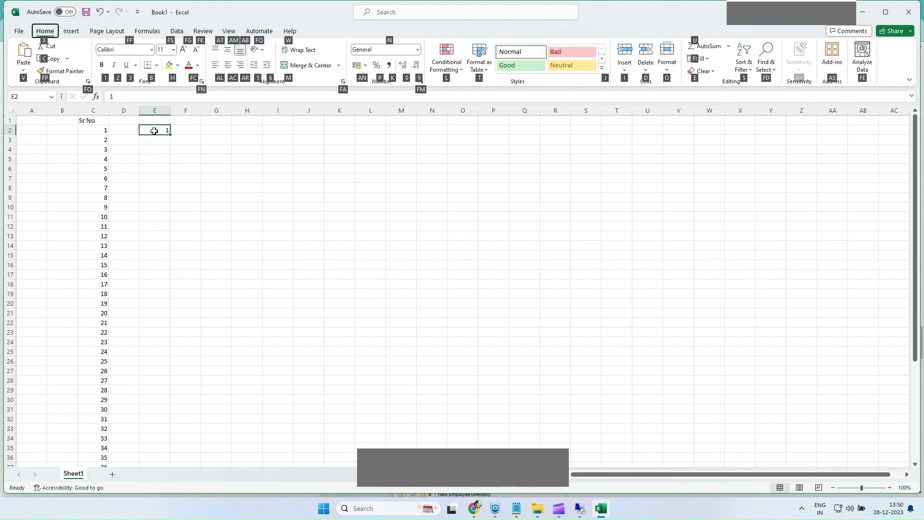
key("f")
key("i")
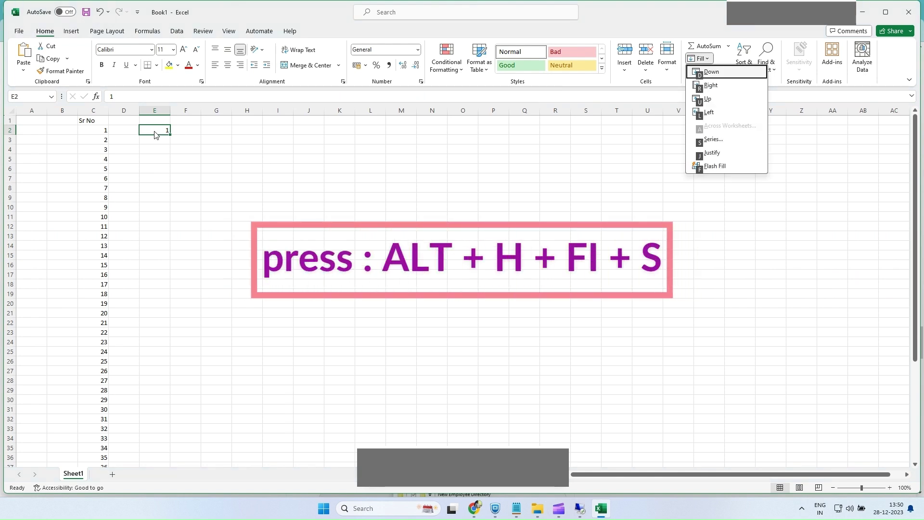
key("s")
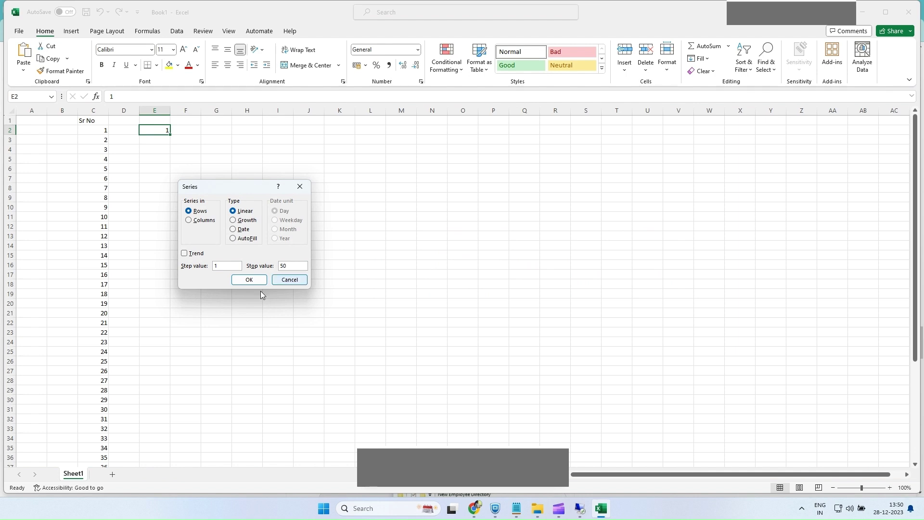
left_click(208, 222)
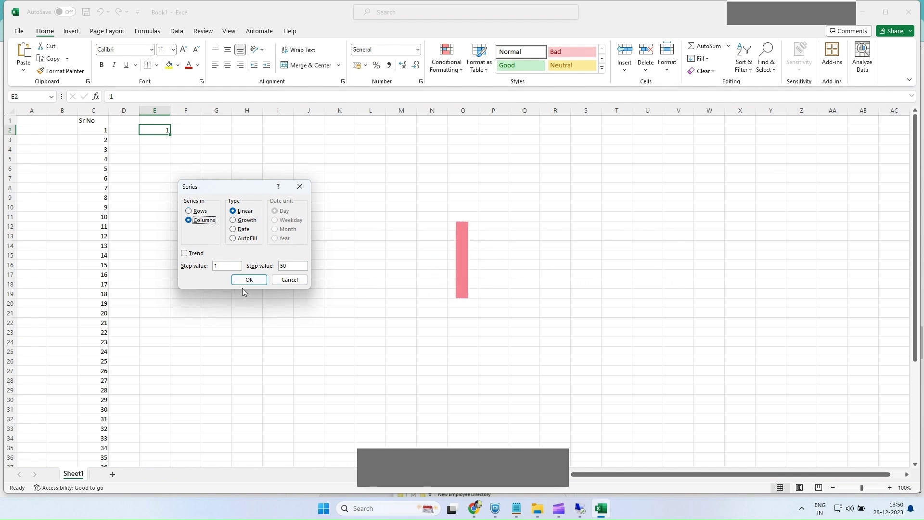
left_click(244, 281)
scroll(242, 285, "down", 6)
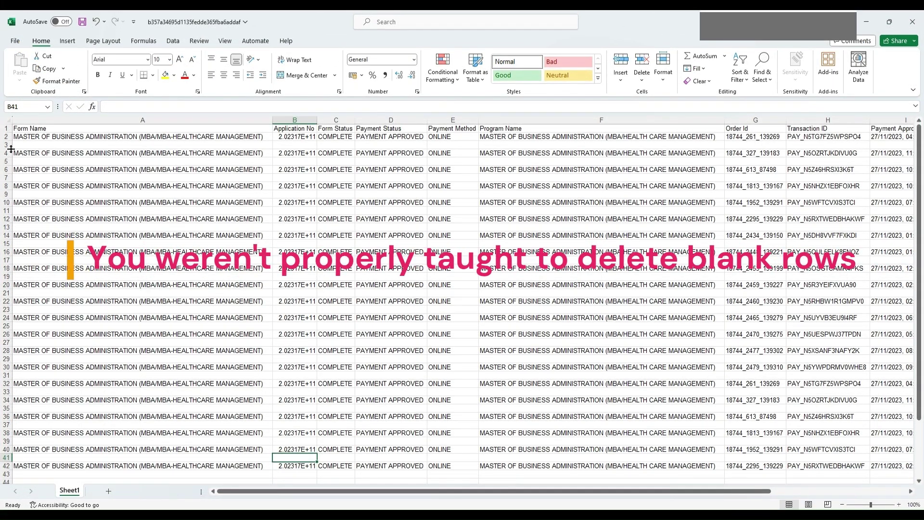
Delete blank row 3 and then blank row 4 from their row-header menus
left_click(1, 146)
right_click(1, 146)
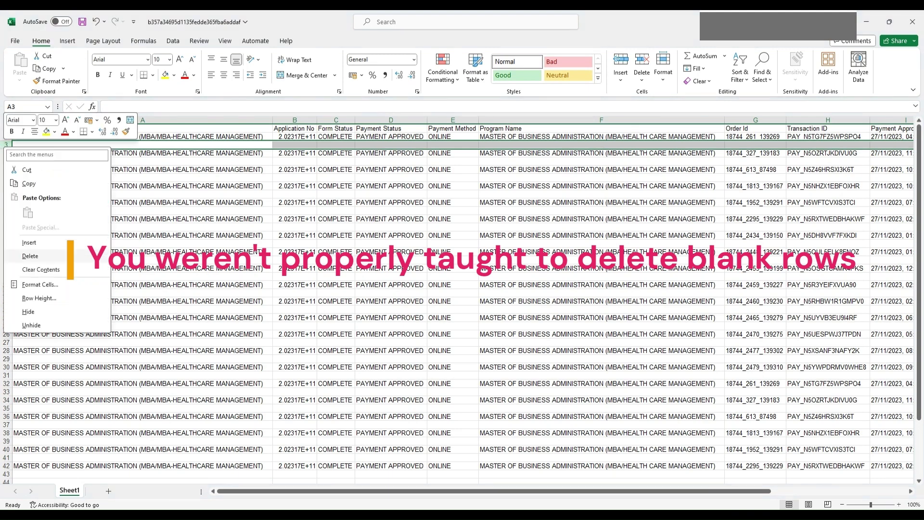
left_click(37, 256)
left_click(6, 153)
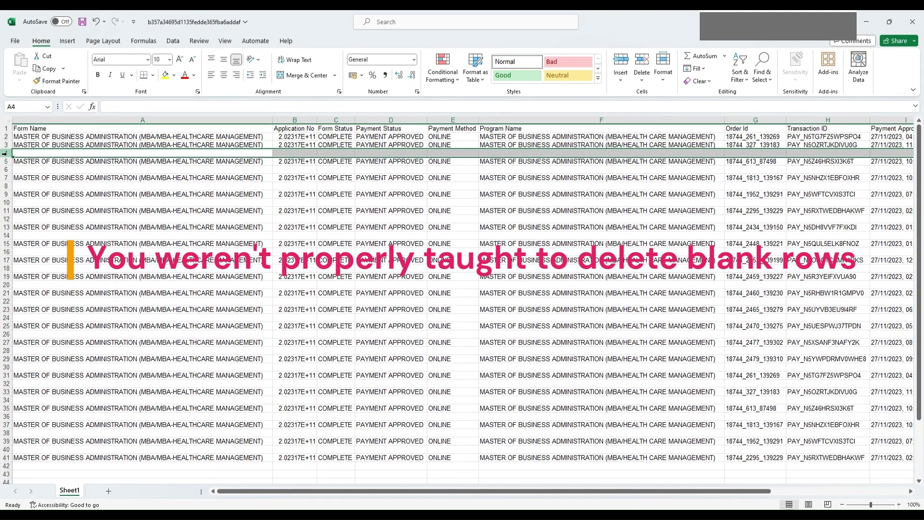
right_click(6, 153)
left_click(37, 265)
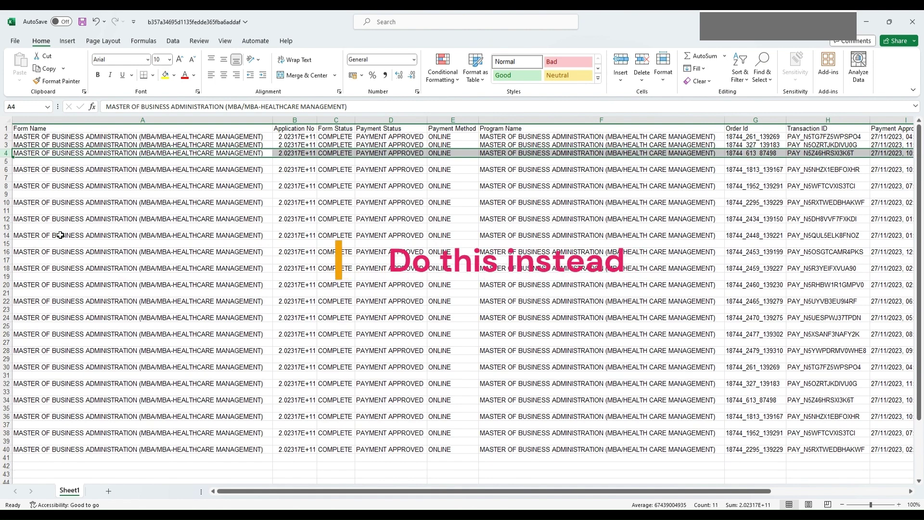
Select all blank cells in the data with Ctrl+A and Go To Special > Blanks
left_click(60, 235)
scroll(61, 235, "right", 1)
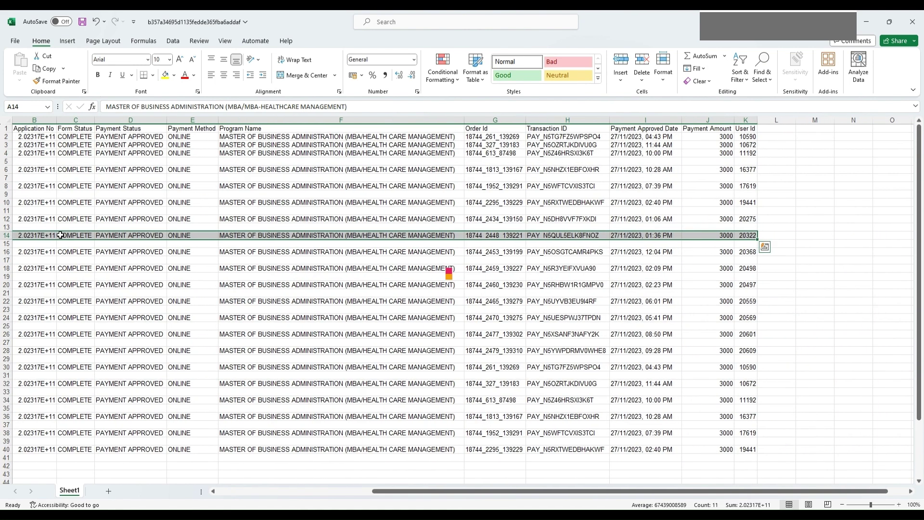
key("ctrl+a")
key("ctrl+g")
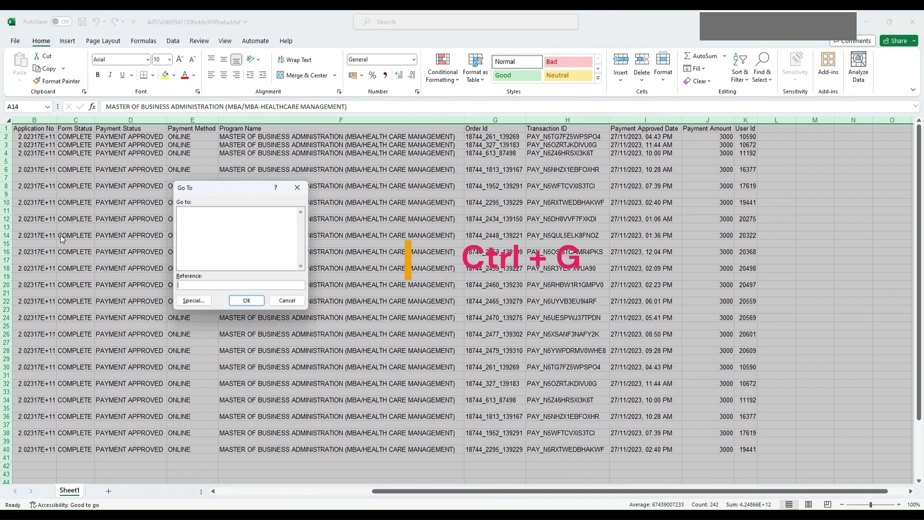
left_click(194, 301)
key("k")
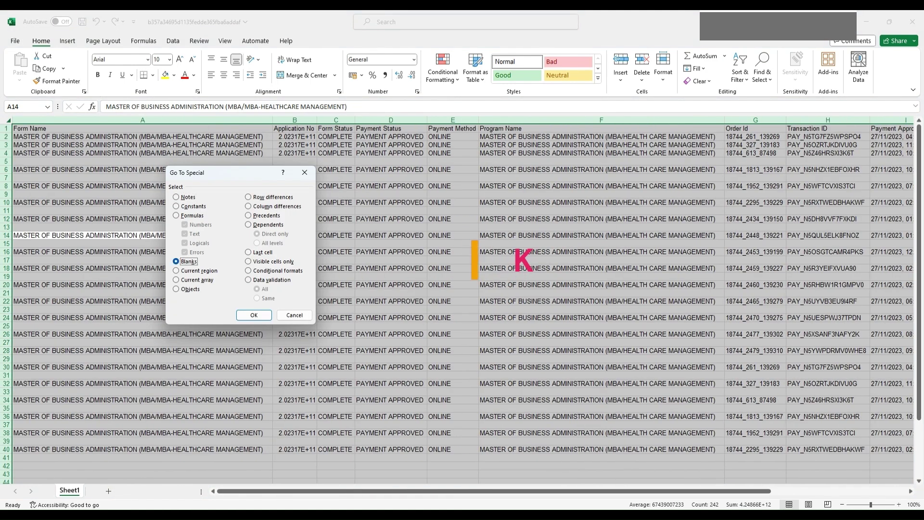
left_click(248, 315)
Delete the entire rows holding those blanks, then choose Get Data > From File > From PDF
key("ctrl+minus")
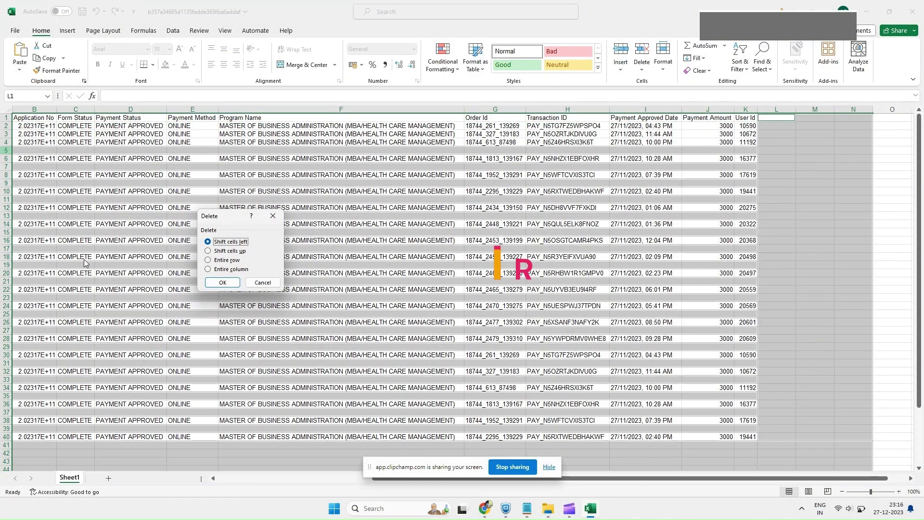
key("r")
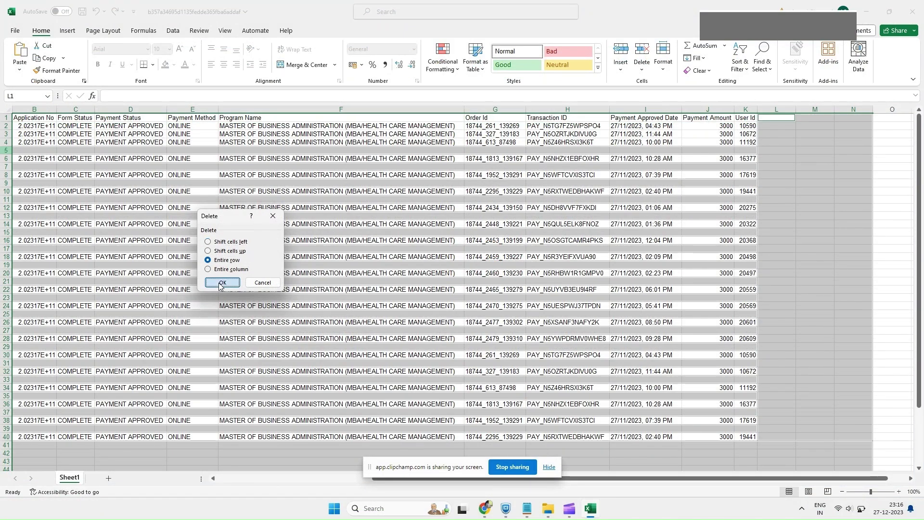
left_click(221, 282)
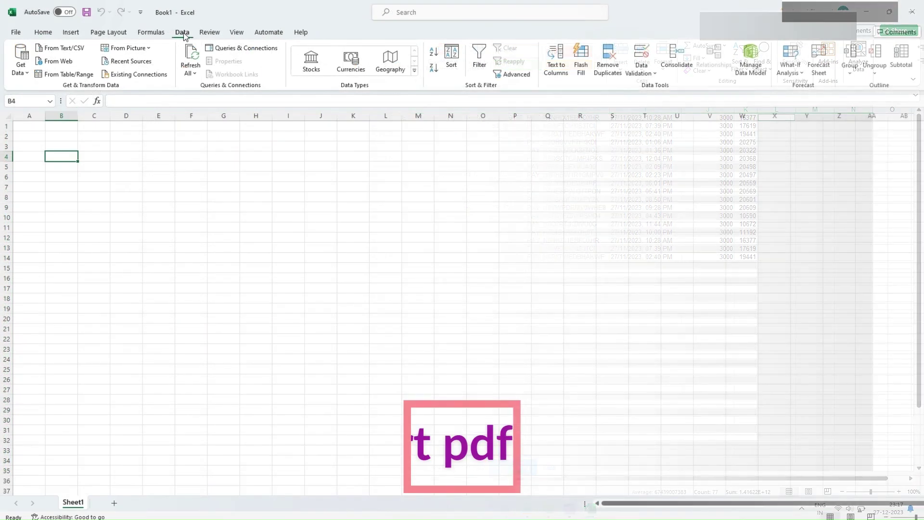
left_click(21, 63)
mouse_move(58, 89)
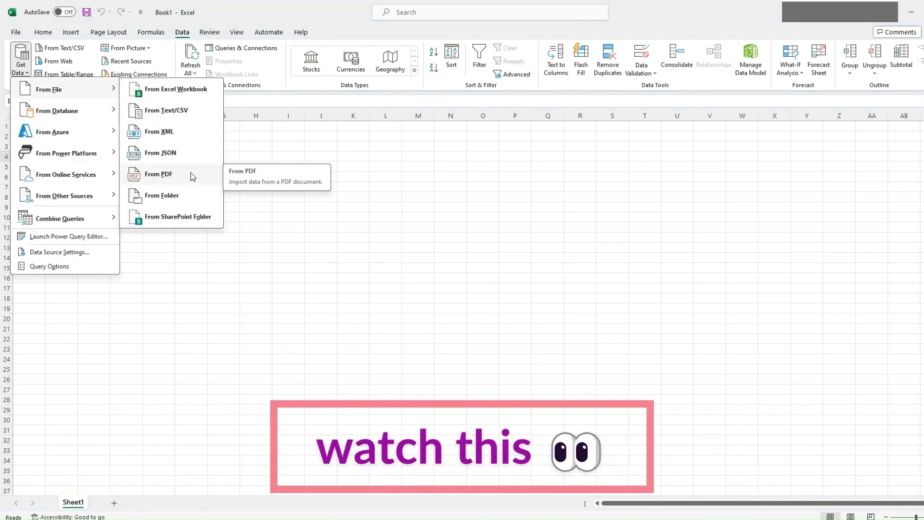
left_click(190, 173)
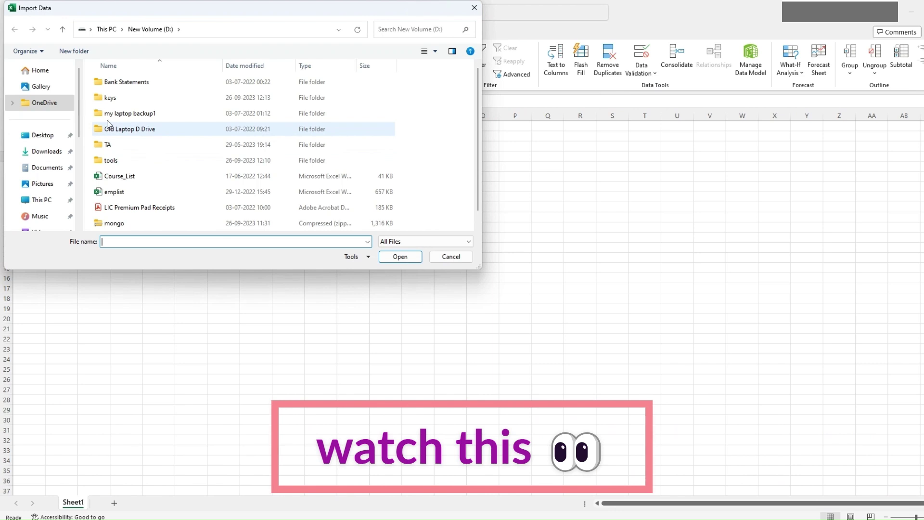
Open New Volume (D:), select the report PDF and import it
left_click(41, 199)
double_click(270, 91)
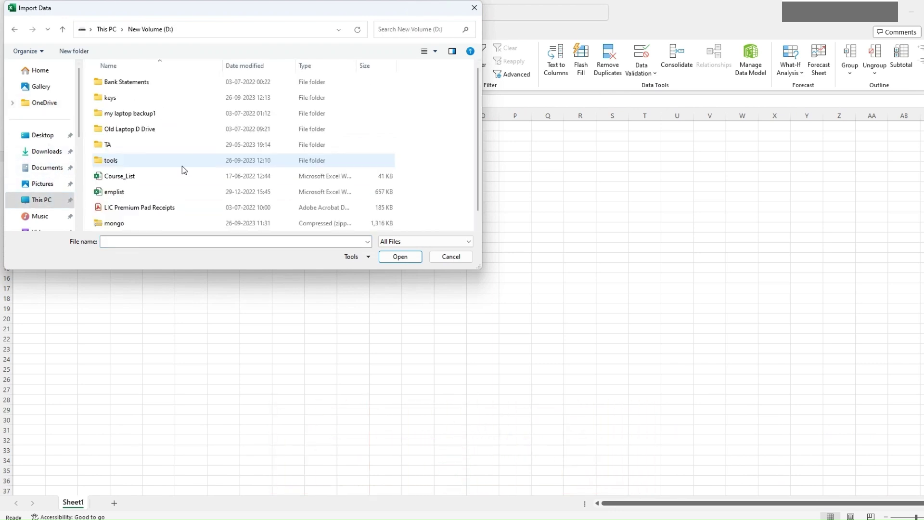
scroll(182, 174, "down", 1)
left_click(136, 225)
left_click(400, 256)
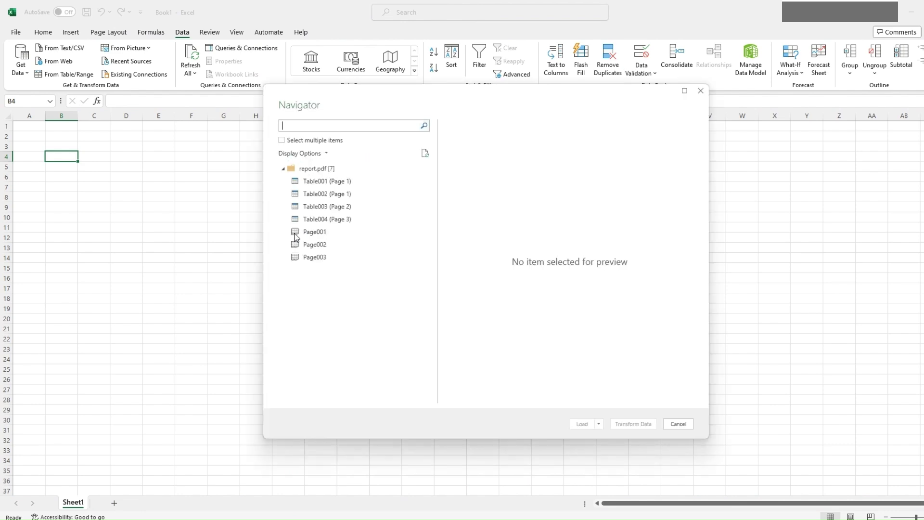
Preview Table002 and Table003 in the Navigator, load Table003 (Page 2), and hide the queries pane
left_click(337, 194)
left_click(346, 181)
left_click(341, 194)
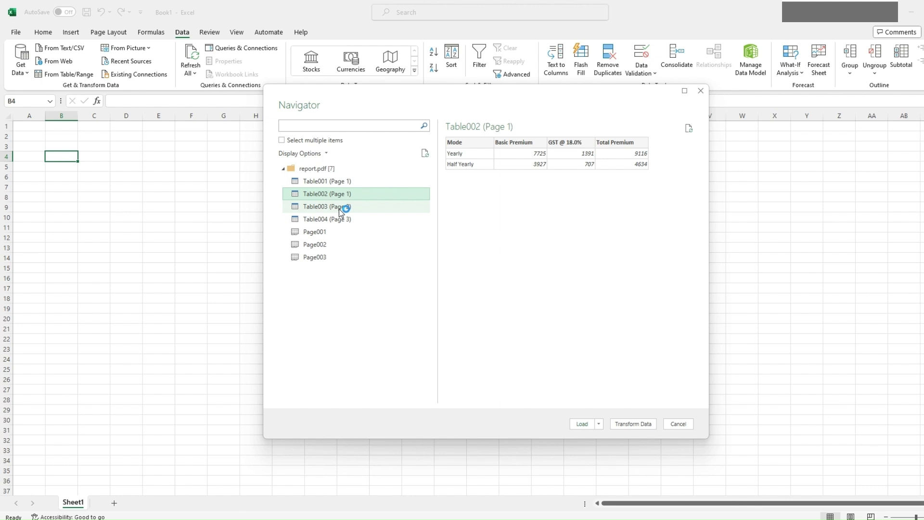
left_click(341, 207)
left_click(580, 427)
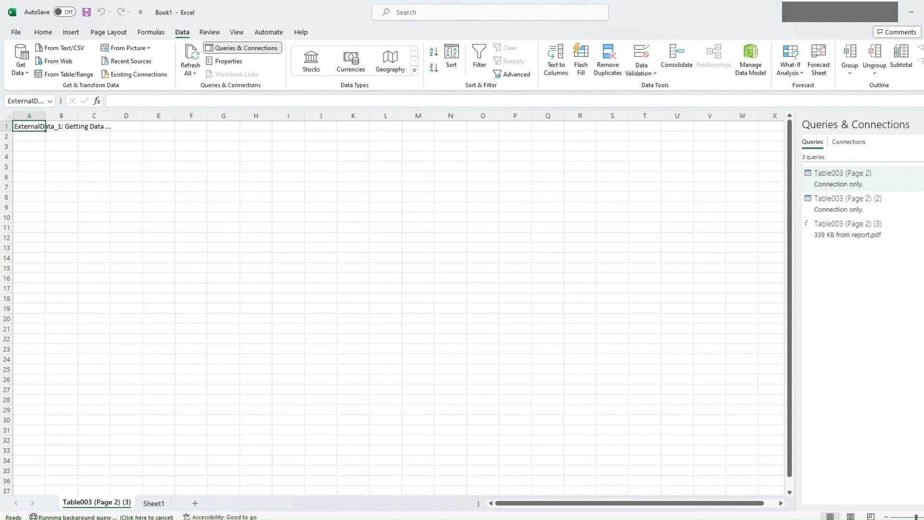
left_click(436, 146)
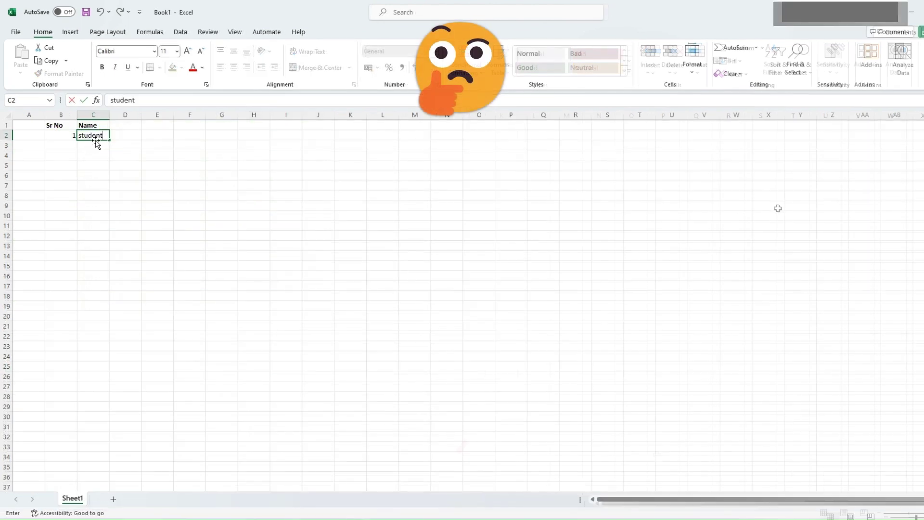
Enter student2, student3 and student4 down column C to show serial numbers filling
type("student2")
key("Return")
type("student")
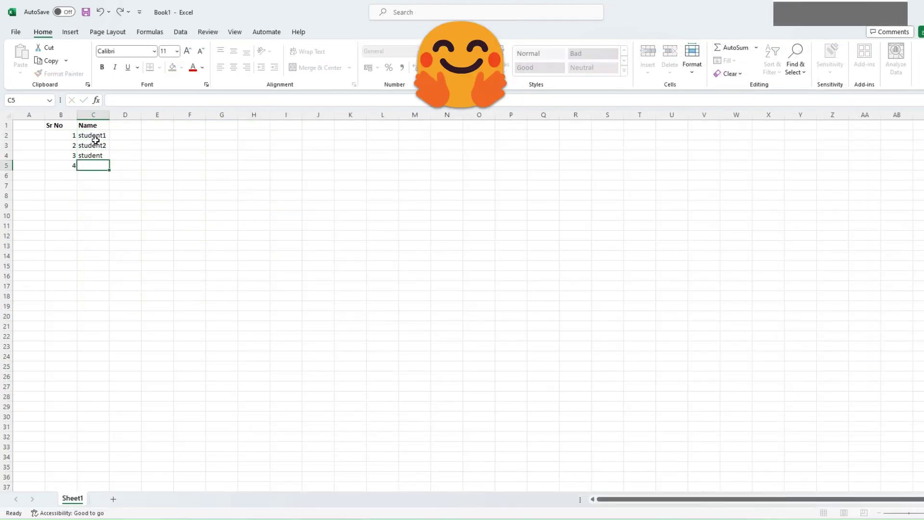
type("3")
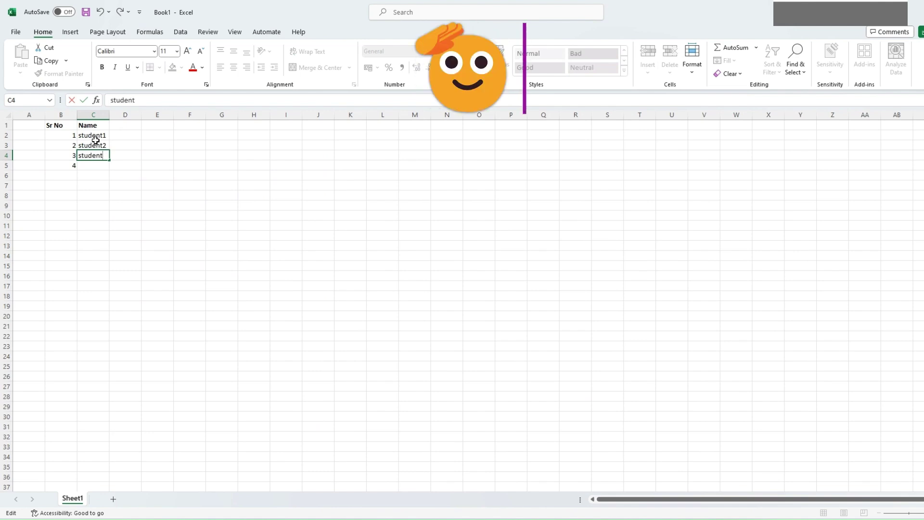
key("Return")
type("student4")
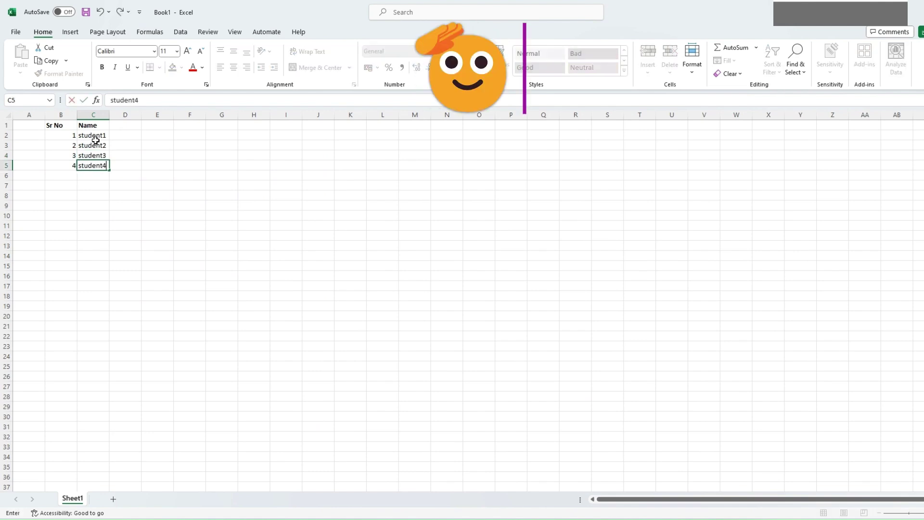
key("Return")
Clear the student names in C2:C6 and select B2 for a new formula
left_click_drag(86, 140, 92, 177)
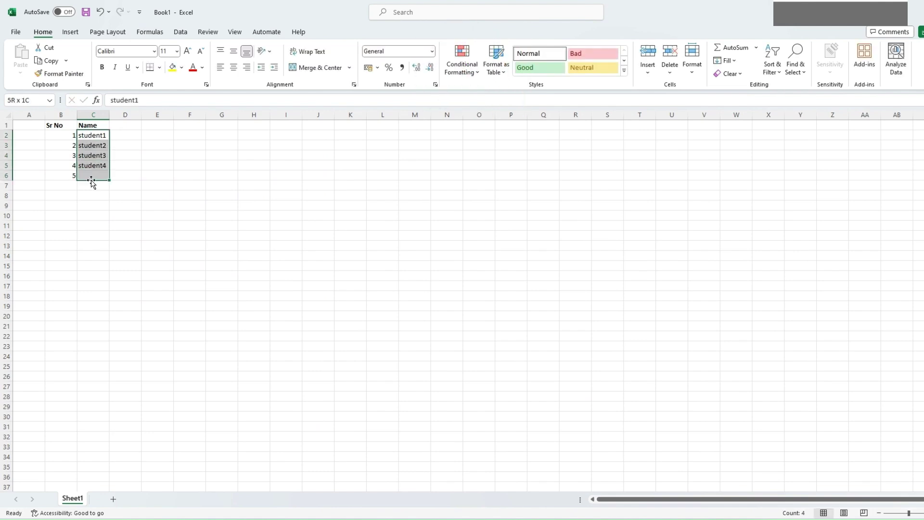
key("Delete")
left_click(73, 136)
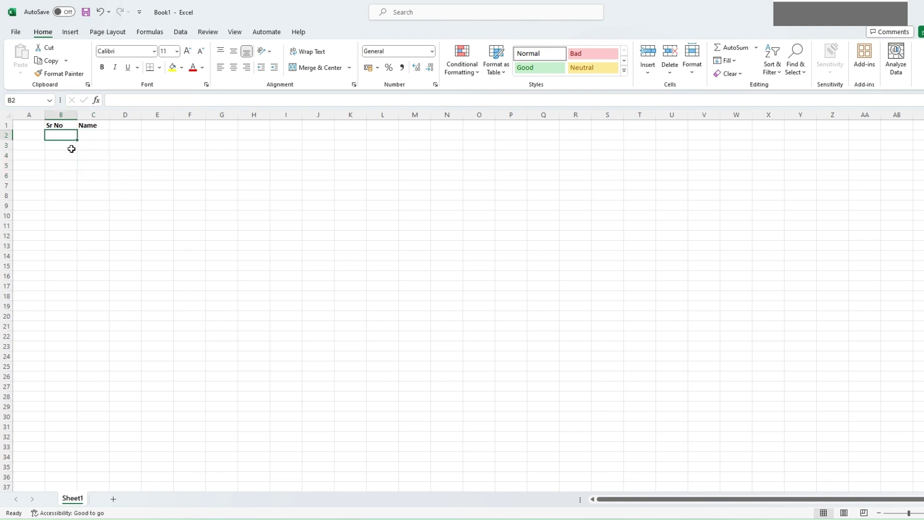
Enter =SEQUENCE(COUNTA(C:C)) in B2 so Sr No numbers itself automatically
type("=sequence")
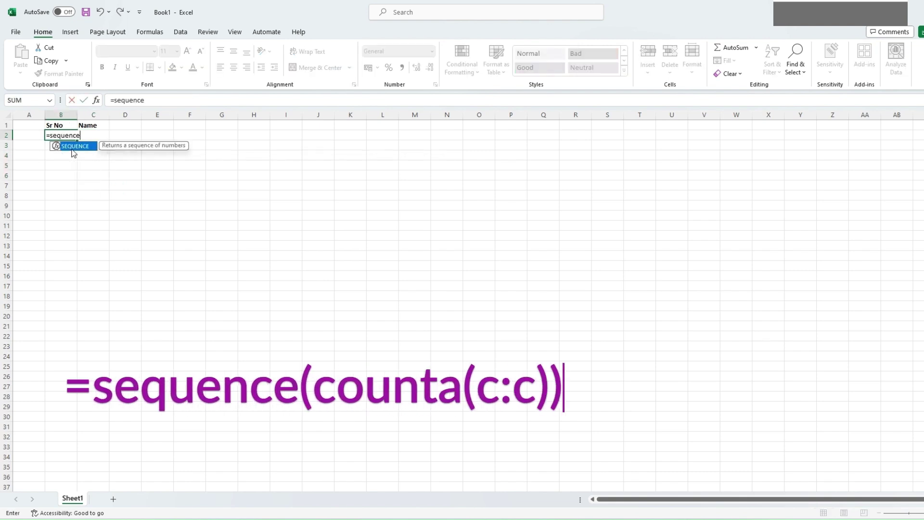
type("(counta")
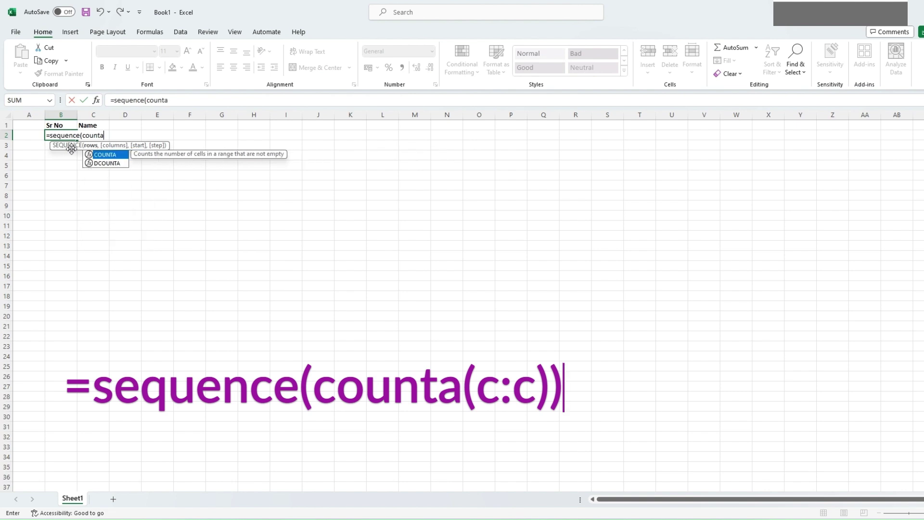
type("(c:c)")
key("Return")
key("Up")
Add the names std1, student2, student3 and student4 down column C
key("Right")
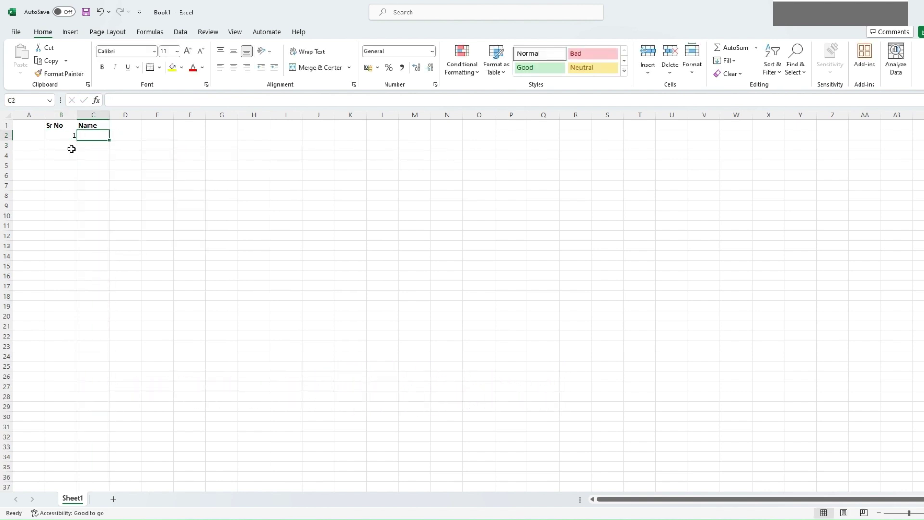
type("std1")
key("Return")
type("s")
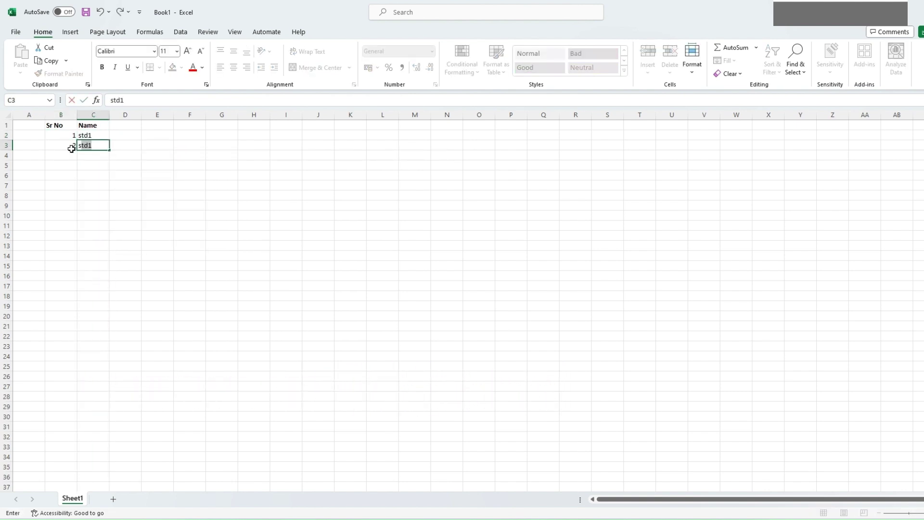
type("2")
key("Return")
type("student3")
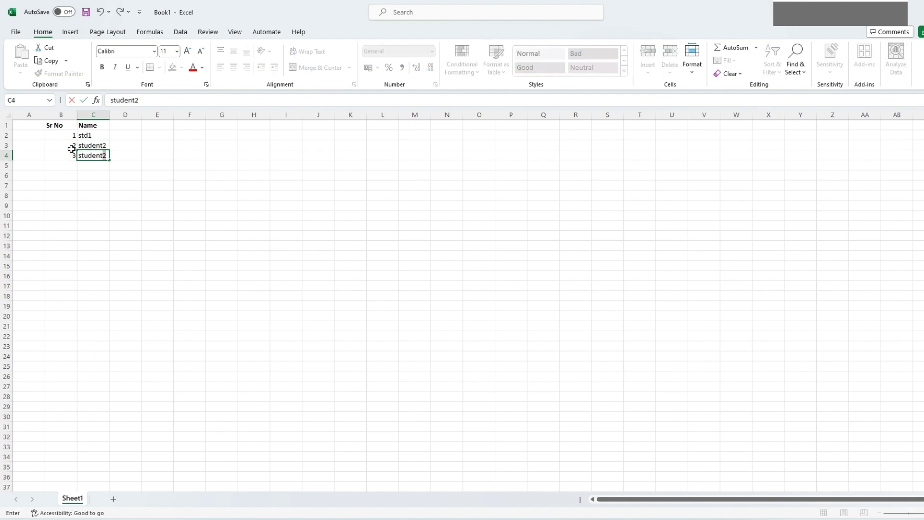
key("Return")
type("student4")
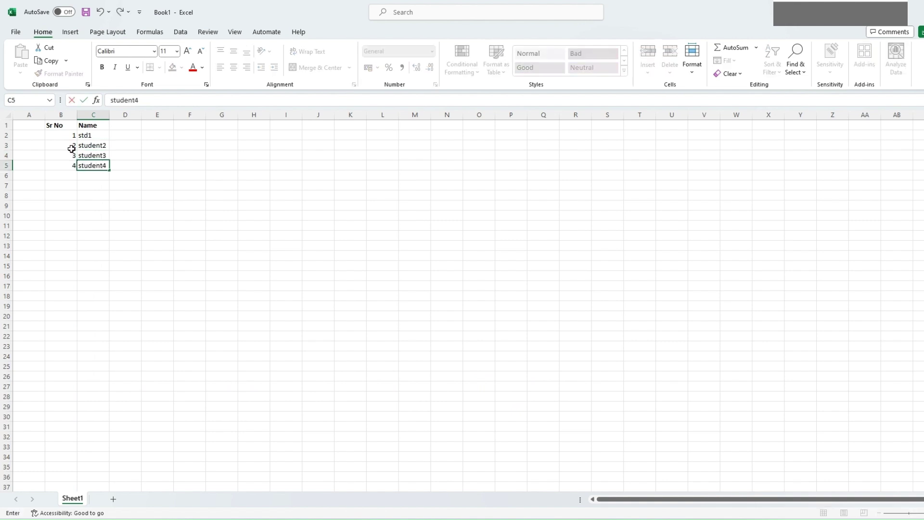
key("Return")
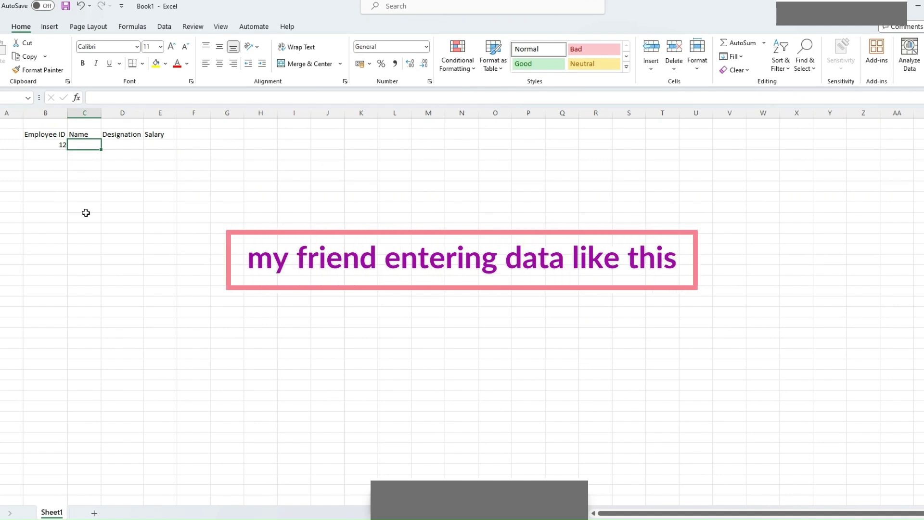
Complete the first employee row with name Emp 1, designation manager and salary 1000
type("Emp 1")
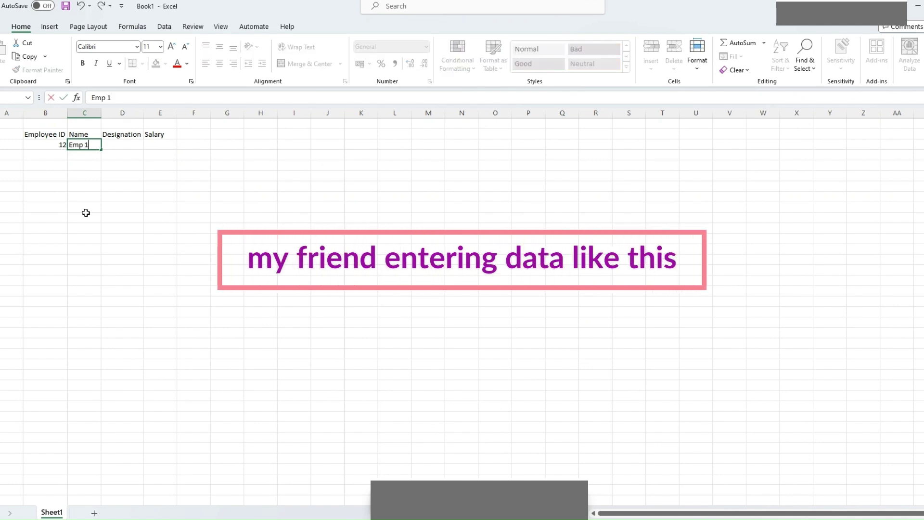
key("Return")
key("Up")
key("Right")
type("ma")
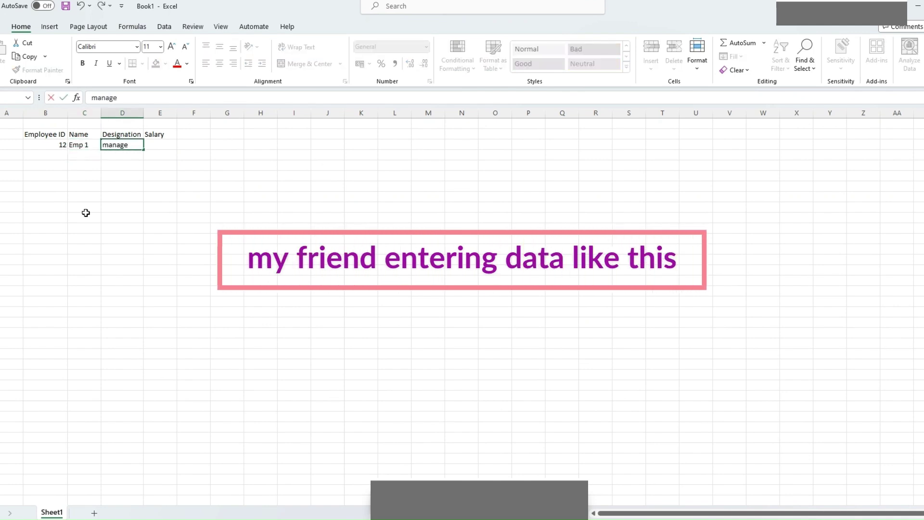
key("Return")
key("Up")
key("Right")
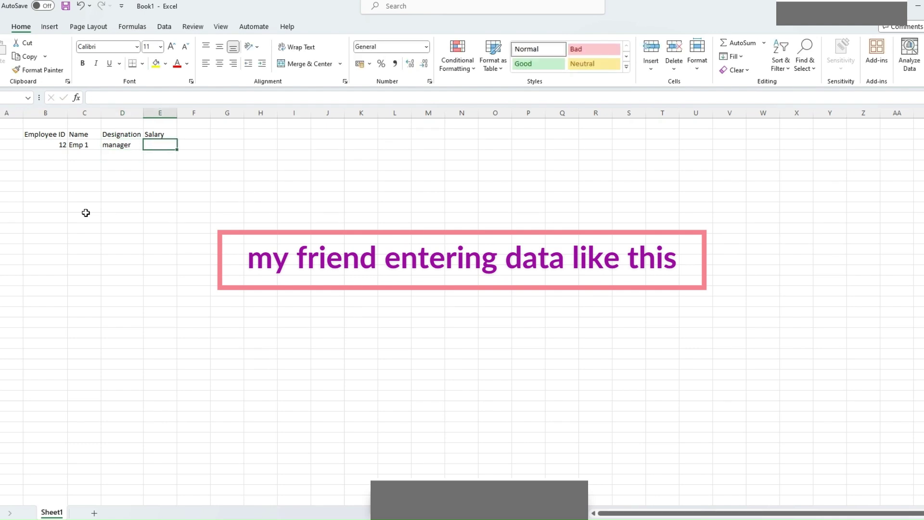
type("100")
key("Return")
key("Left")
key("Left")
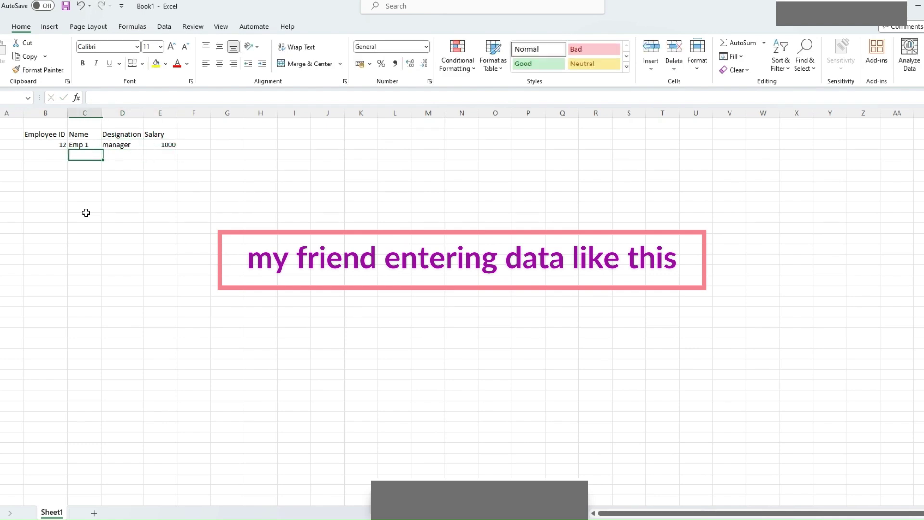
key("Left")
Enter the second employee row: ID 13, name Emp 2, designation Officer
type("13")
key("Return")
key("Up")
key("Right")
type("Emp")
key("Return")
key("Up")
key("Right")
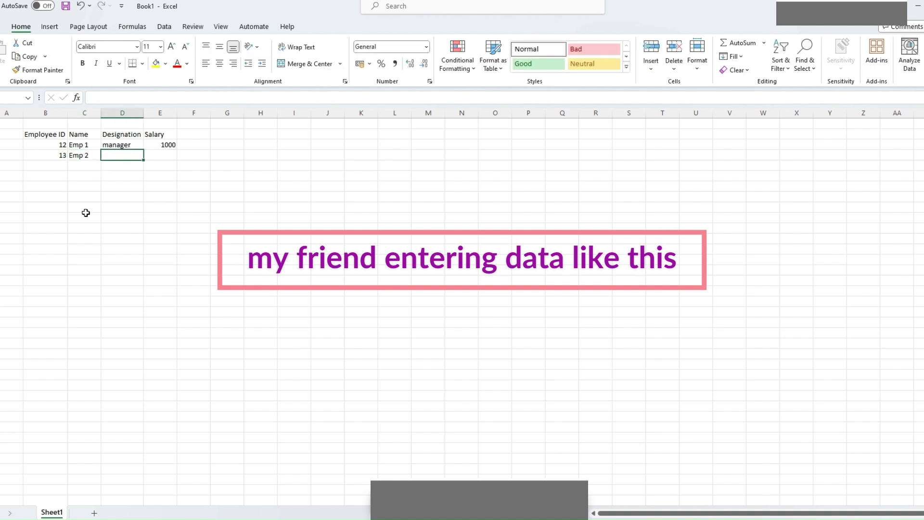
type("Officer")
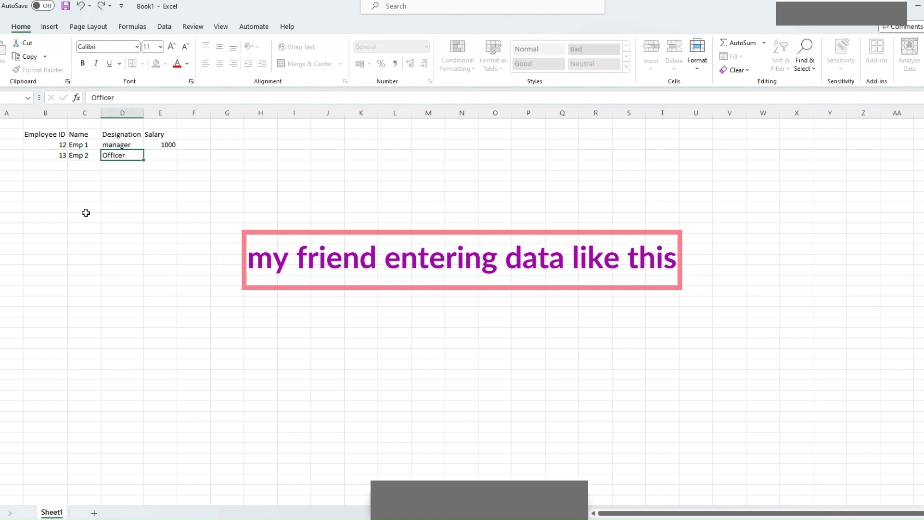
key("Return")
left_click(91, 193)
Clear the two employee rows B3:E4, select the header row B2:E2 and try Alt+D
left_click_drag(36, 144, 174, 157)
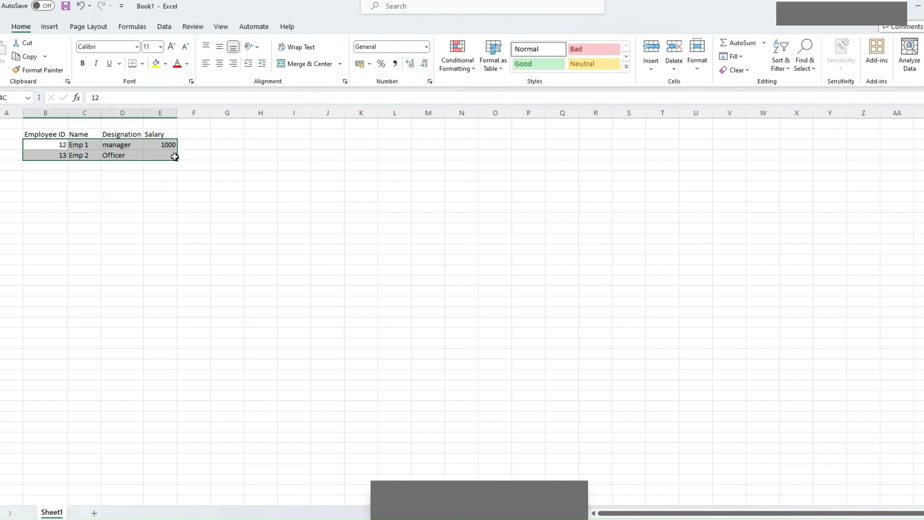
key("Delete")
left_click(35, 135)
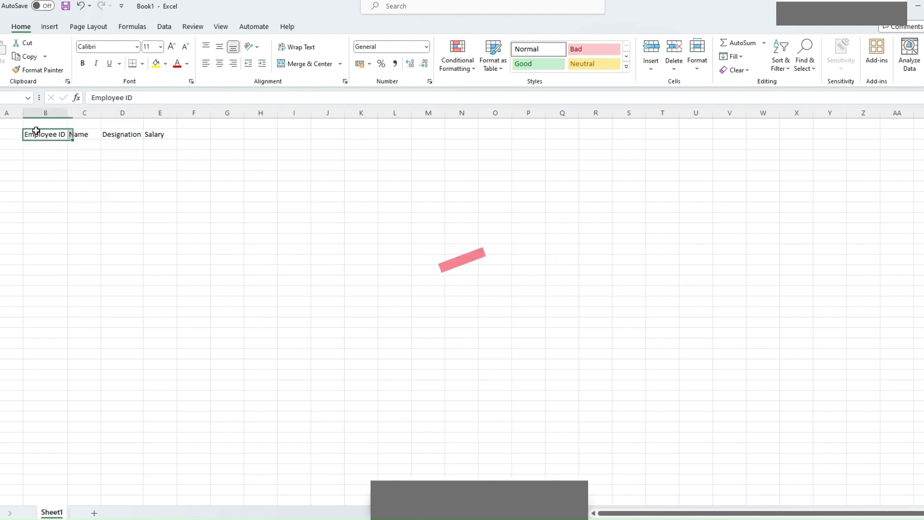
left_click(166, 135, "shift")
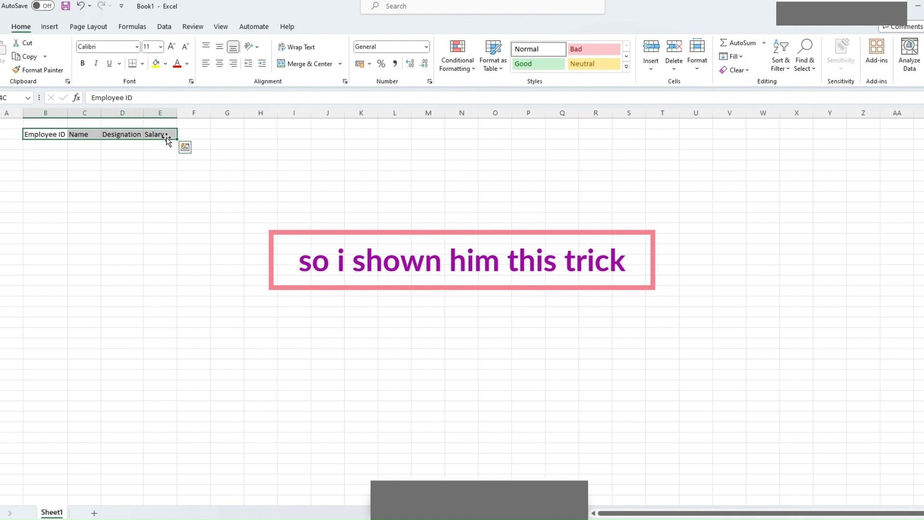
key("alt+d")
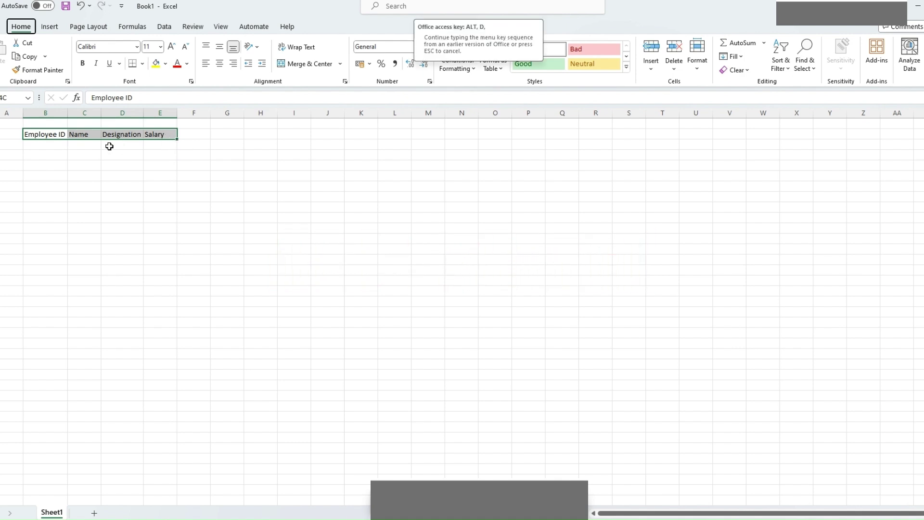
Reselect the header row B2:E2 and issue Alt+D for the data form
left_click(38, 134)
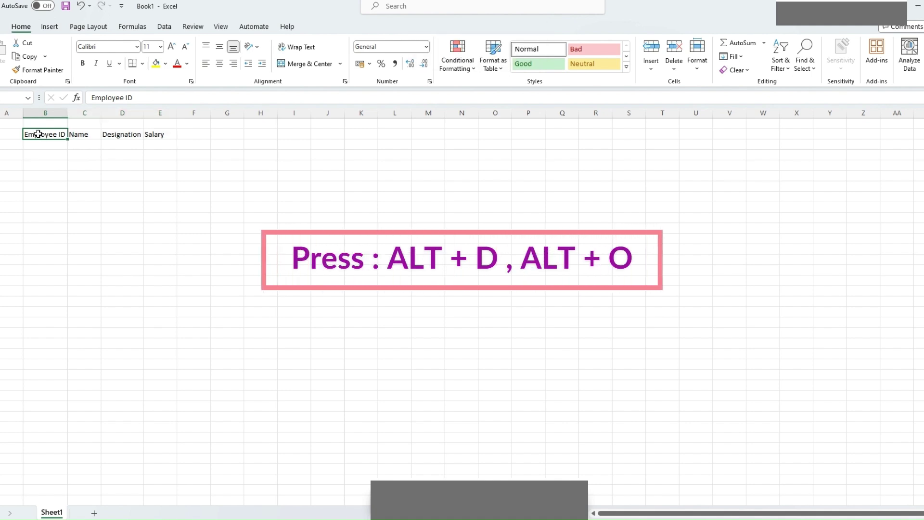
left_click(154, 139, "shift")
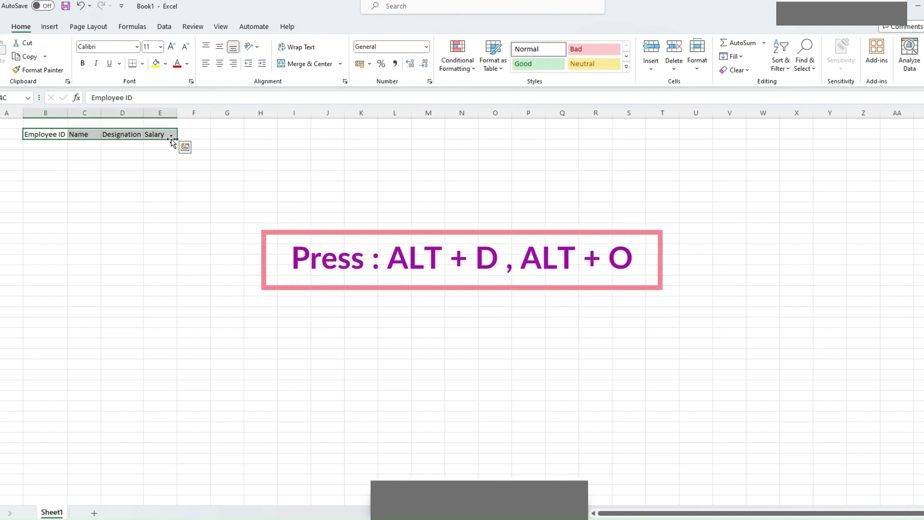
key("alt+d")
Use the data form to add records 123, Emp 1, Manager, 1000 and 234, Emp 2, Officer, 800
key("alt+o")
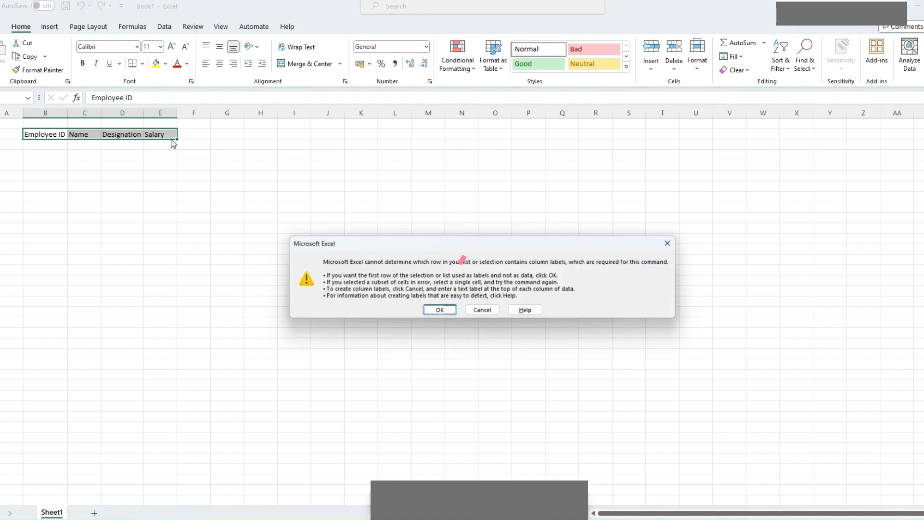
left_click(439, 310)
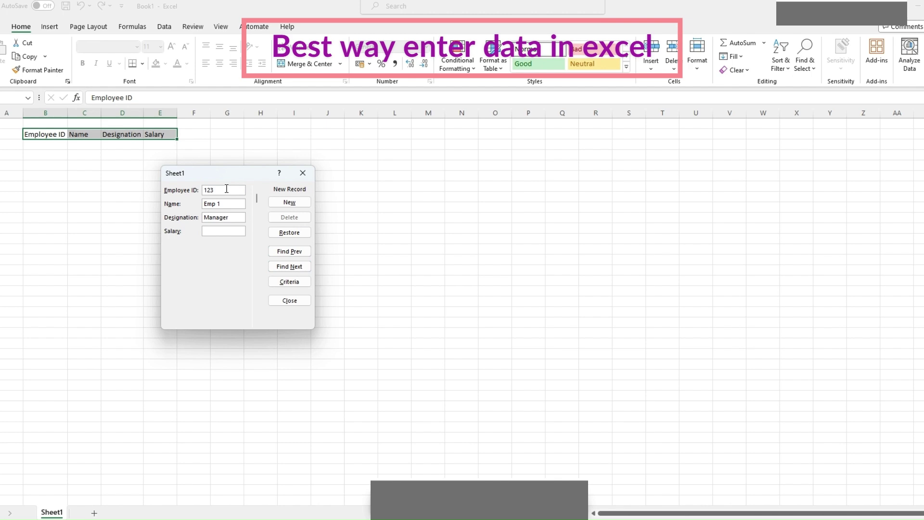
type("1000")
key("Return")
type("800")
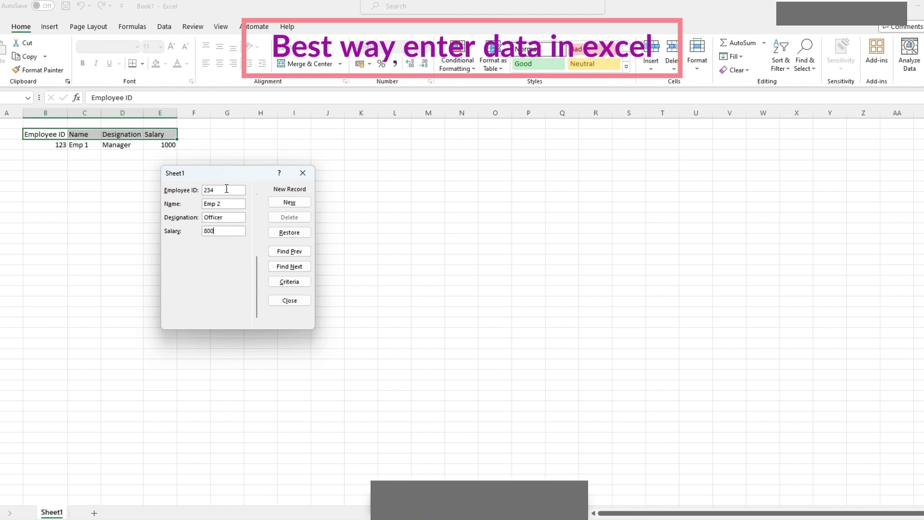
key("Return")
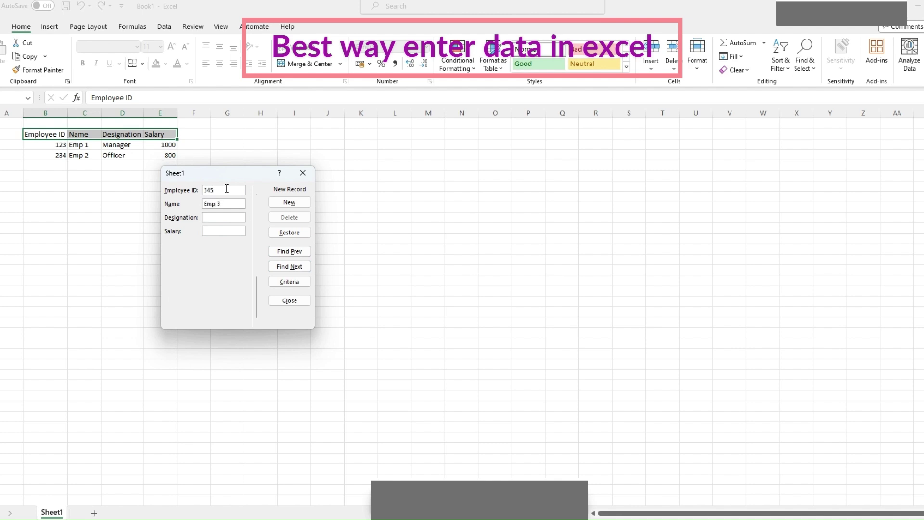
Enter Peon as the designation and 500 as the salary, add the record, and close the form
type("Pe")
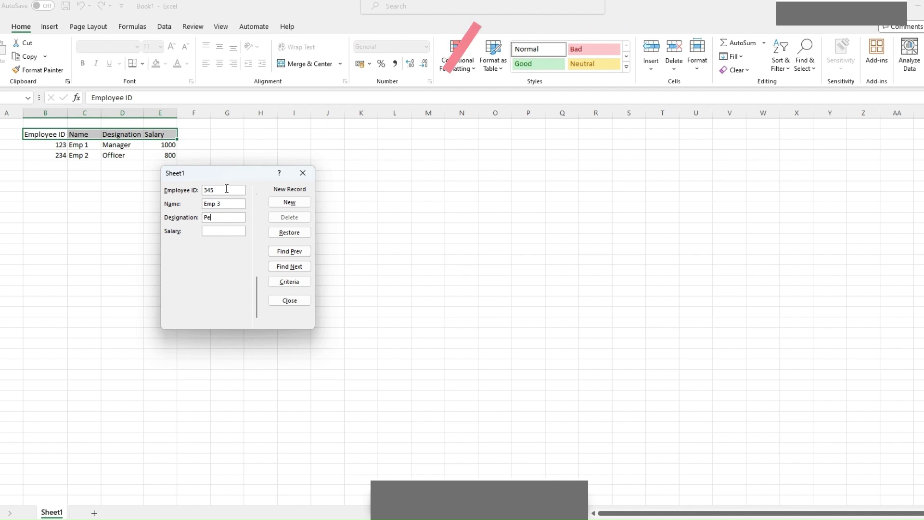
type("on")
key("Tab")
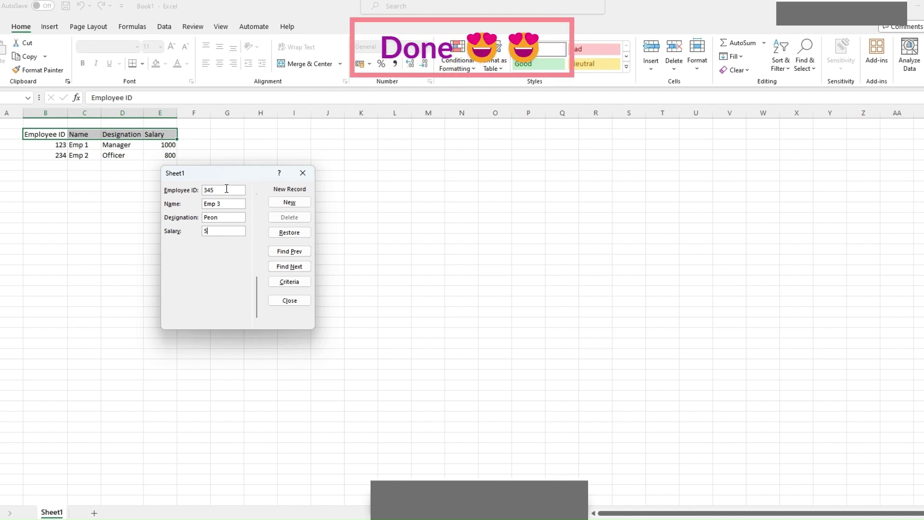
key("Return")
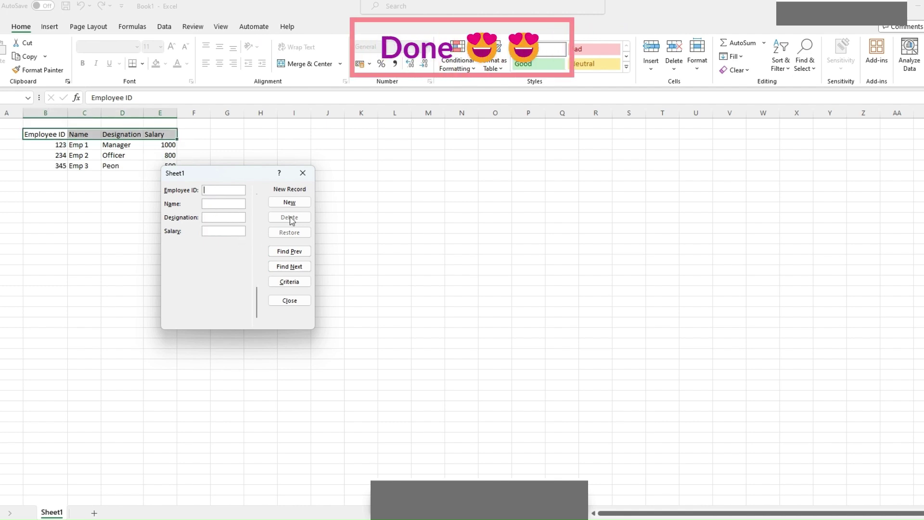
left_click(302, 173)
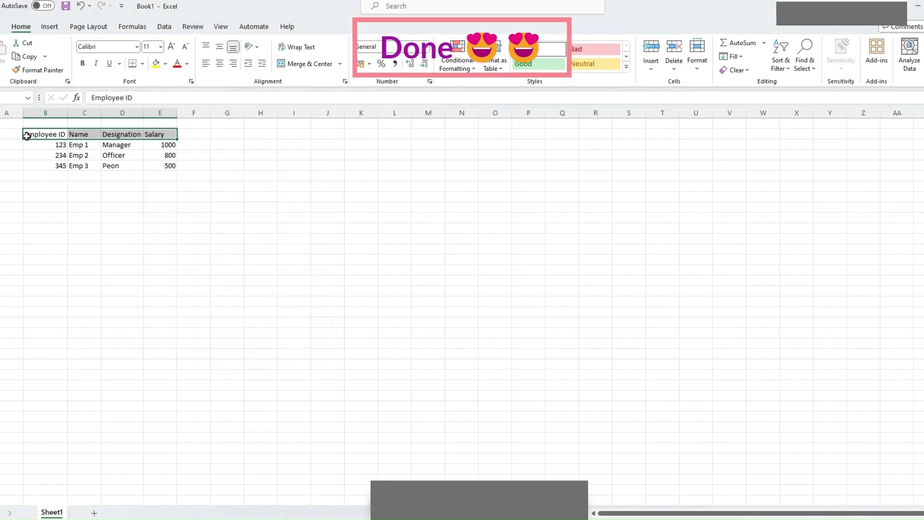